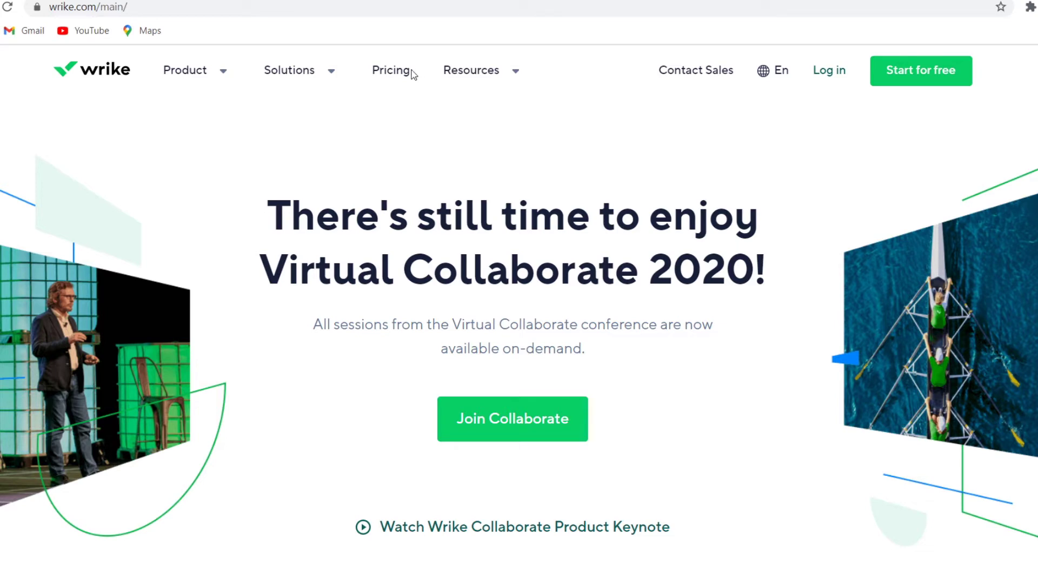
Open Wrike's pricing page and look over the Free, Professional, Business and Enterprise plan cards
{"action": "left_click", "coordinate": [390, 78]}
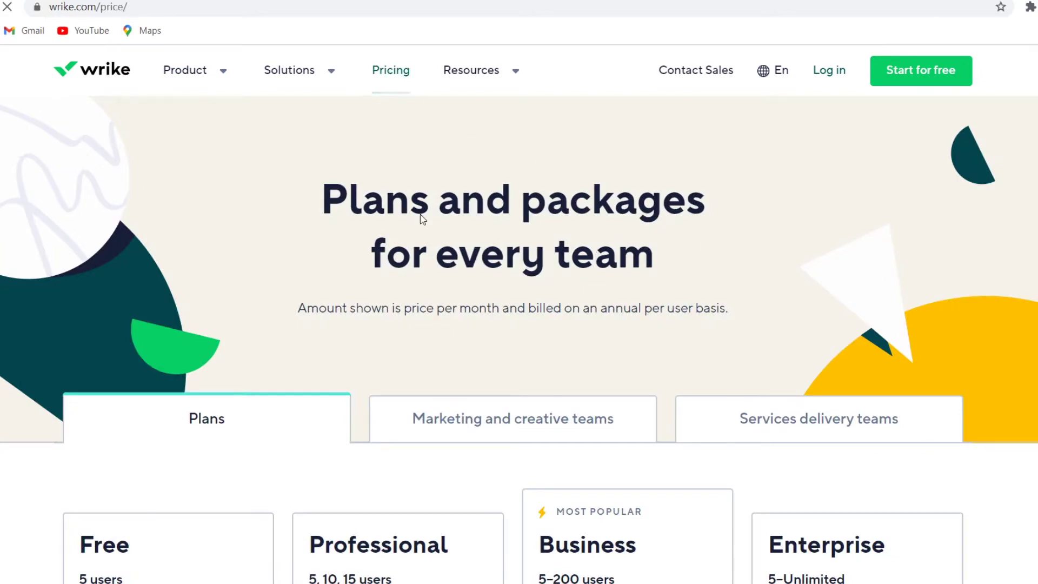
{"action": "scroll", "coordinate": [239, 319], "scroll_direction": "down", "scroll_amount": 2}
{"action": "scroll", "coordinate": [181, 282], "scroll_direction": "down", "scroll_amount": 2}
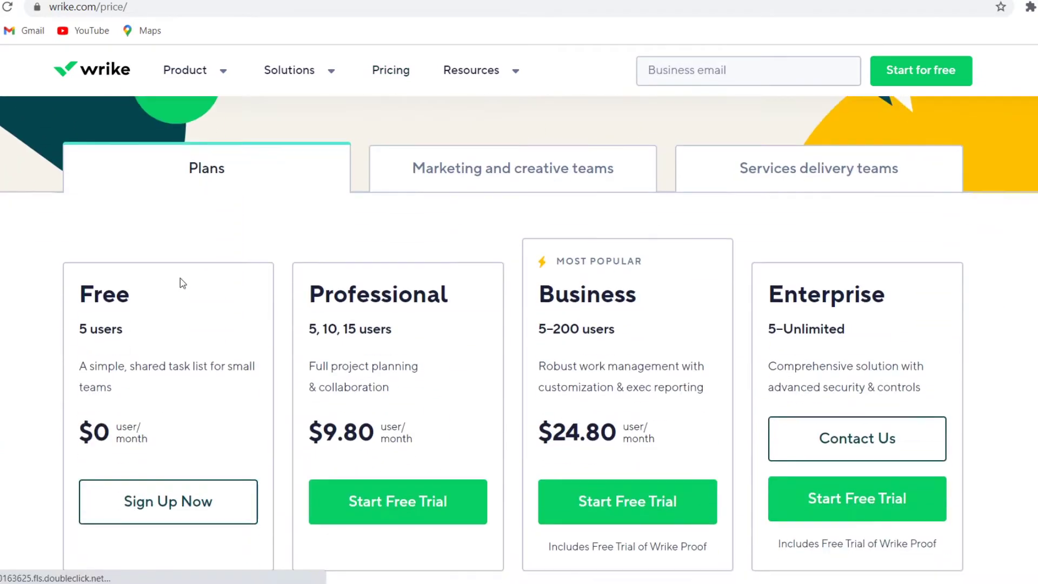
{"action": "scroll", "coordinate": [108, 315], "scroll_direction": "down", "scroll_amount": 1}
{"action": "scroll", "coordinate": [124, 316], "scroll_direction": "down", "scroll_amount": 2}
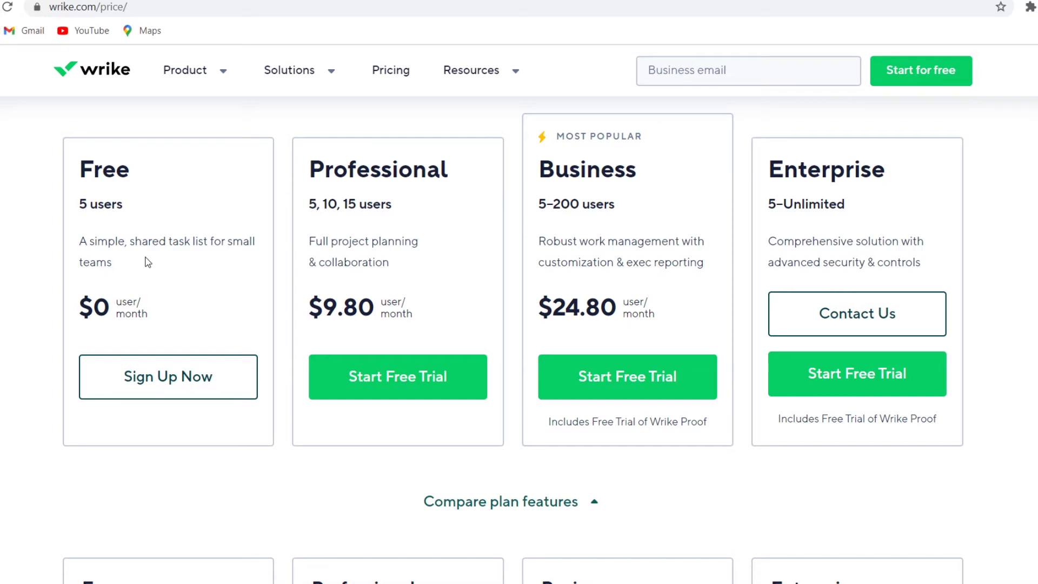
{"action": "scroll", "coordinate": [147, 262], "scroll_direction": "down", "scroll_amount": 2}
{"action": "scroll", "coordinate": [157, 273], "scroll_direction": "up", "scroll_amount": 2}
{"action": "scroll", "coordinate": [165, 244], "scroll_direction": "down", "scroll_amount": 6}
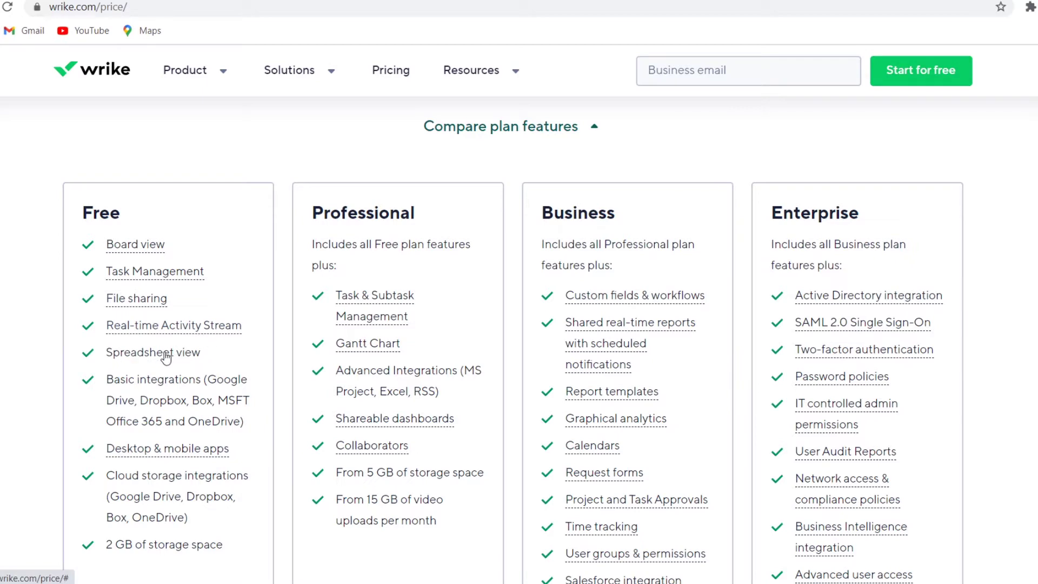
Review Wrike's plan feature comparison for each tier: Free $0, Professional $9.80, Business $24.80
{"action": "scroll", "coordinate": [186, 361], "scroll_direction": "down", "scroll_amount": 2}
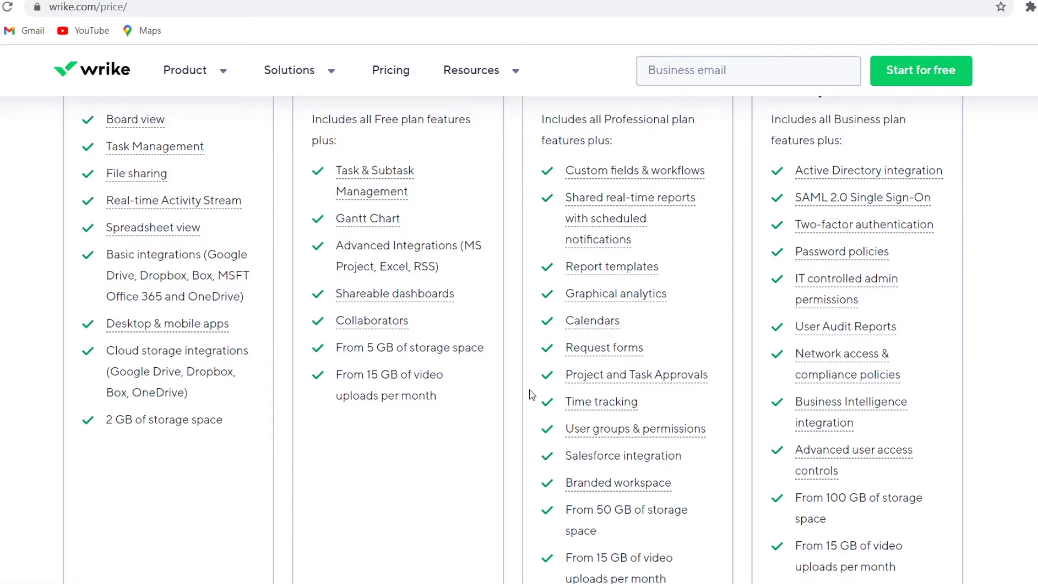
{"action": "scroll", "coordinate": [532, 395], "scroll_direction": "up", "scroll_amount": 2}
{"action": "scroll", "coordinate": [674, 328], "scroll_direction": "down", "scroll_amount": 4}
{"action": "scroll", "coordinate": [678, 389], "scroll_direction": "up", "scroll_amount": 6}
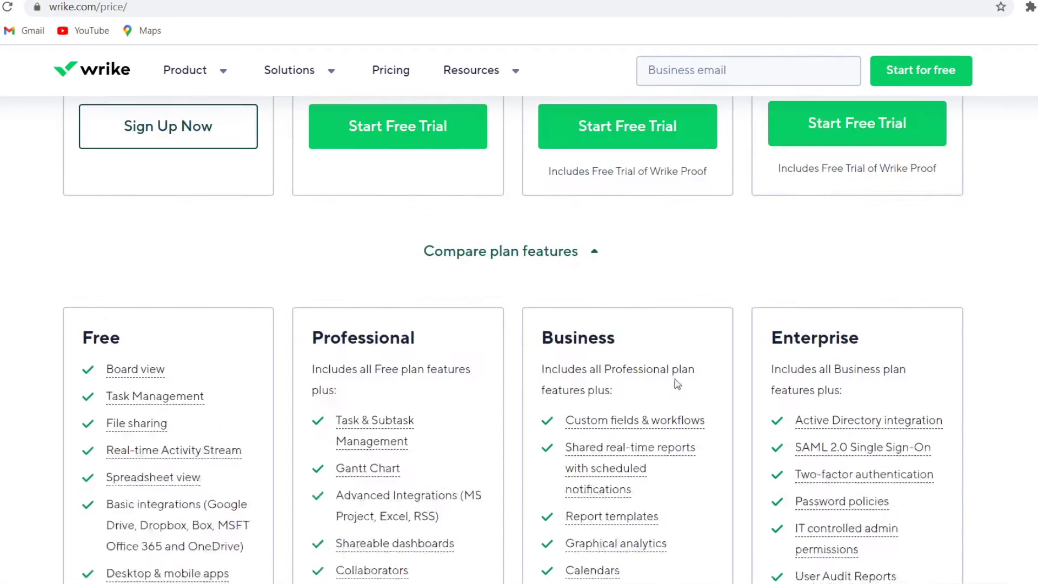
{"action": "scroll", "coordinate": [870, 355], "scroll_direction": "down", "scroll_amount": 5}
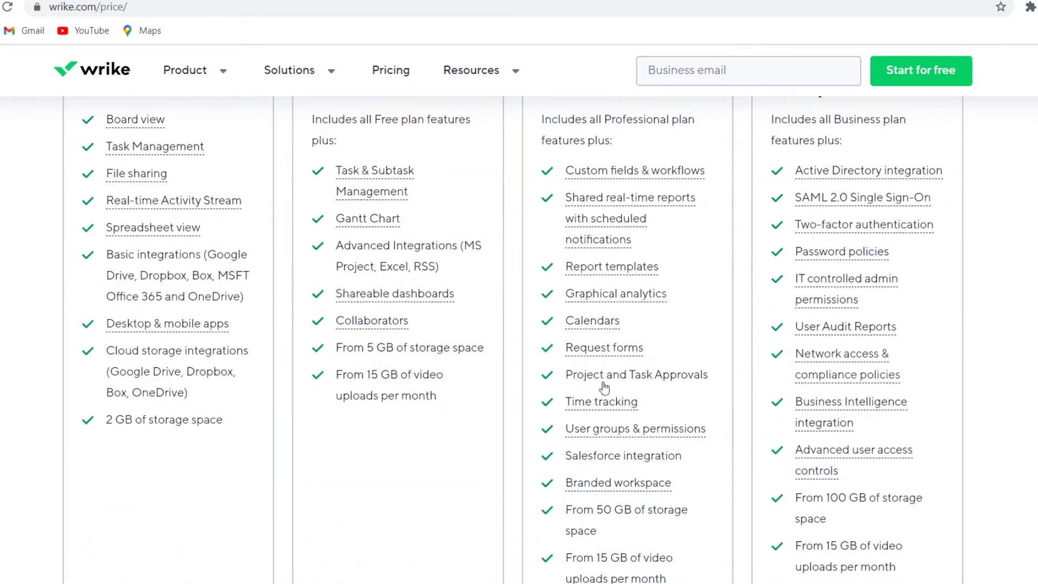
{"action": "scroll", "coordinate": [305, 375], "scroll_direction": "up", "scroll_amount": 3}
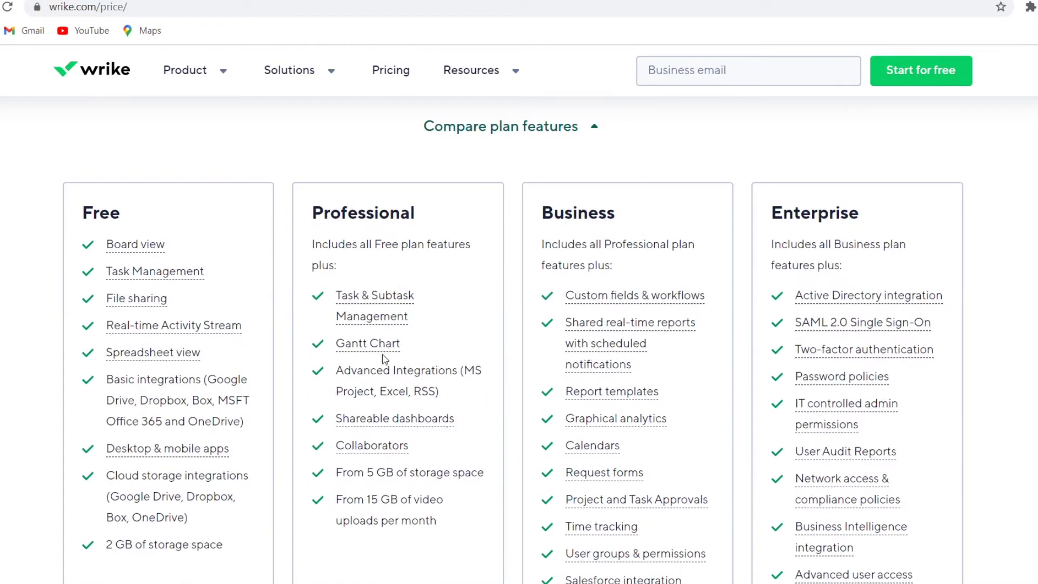
{"action": "scroll", "coordinate": [433, 361], "scroll_direction": "down", "scroll_amount": 5}
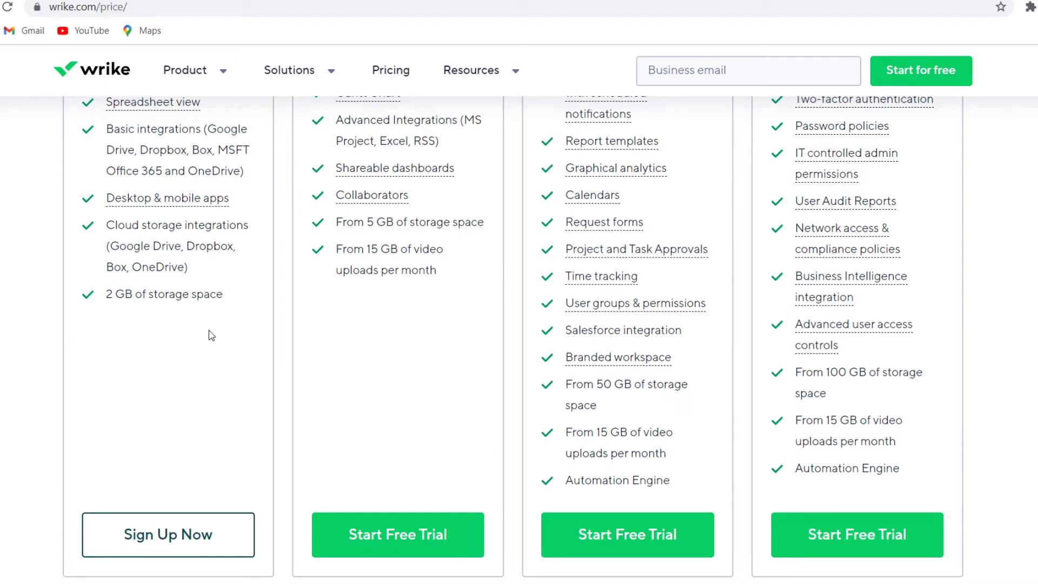
{"action": "scroll", "coordinate": [208, 331], "scroll_direction": "up", "scroll_amount": 15}
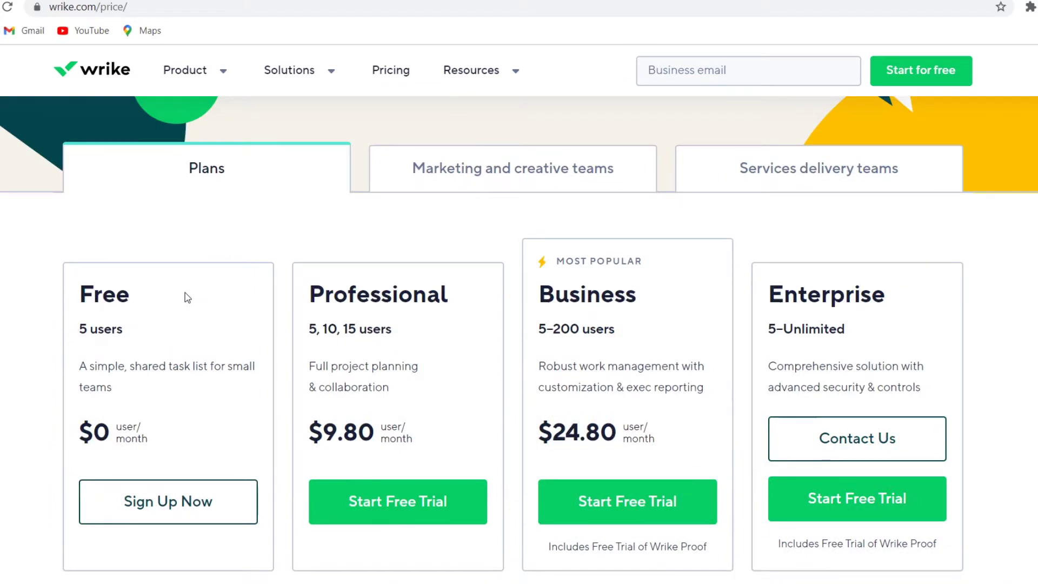
Open Asana's pricing page and highlight the Free plan's 5-user limit
{"action": "key", "text": "ctrl+Tab"}
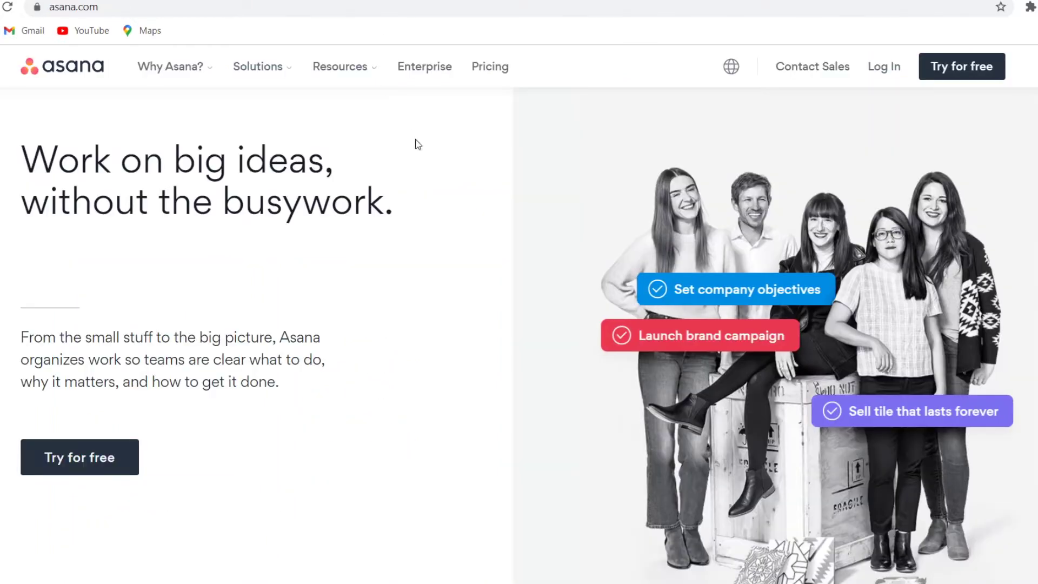
{"action": "left_click", "coordinate": [492, 69]}
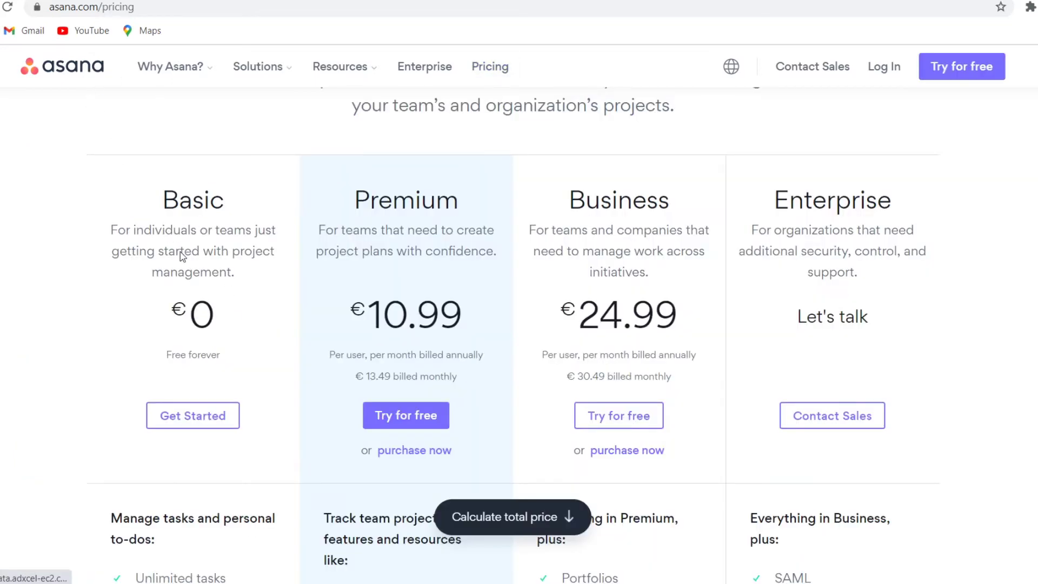
{"action": "scroll", "coordinate": [182, 256], "scroll_direction": "down", "scroll_amount": 2}
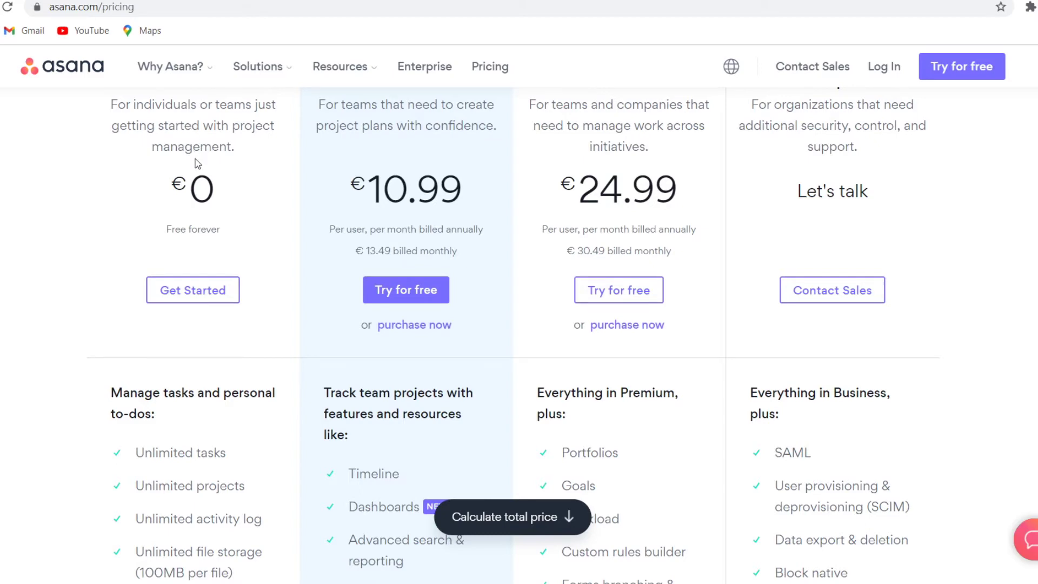
{"action": "scroll", "coordinate": [197, 164], "scroll_direction": "down", "scroll_amount": 4}
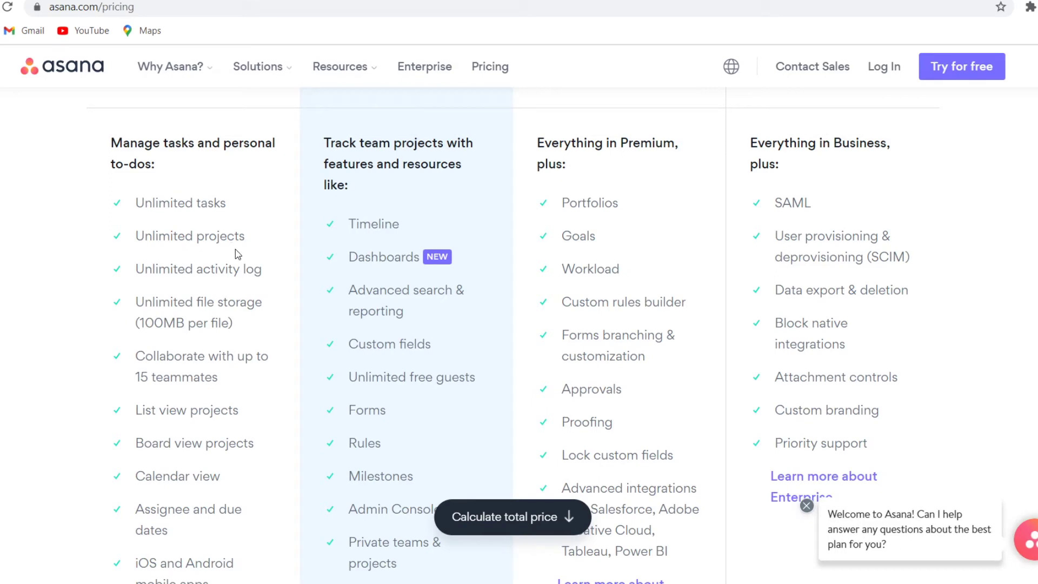
{"action": "scroll", "coordinate": [192, 270], "scroll_direction": "down", "scroll_amount": 2}
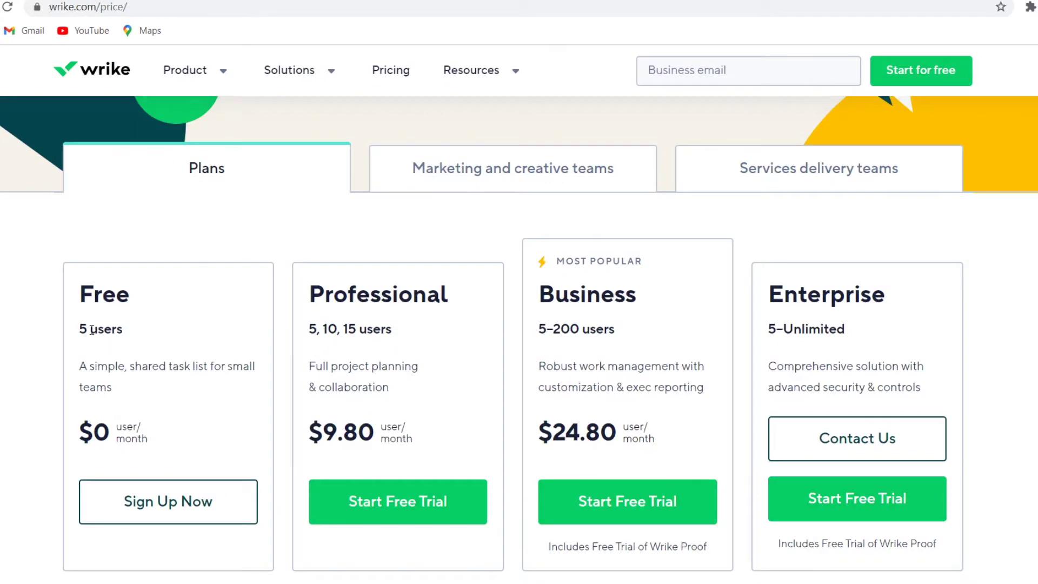
{"action": "left_click_drag", "start_coordinate": [80, 329], "coordinate": [112, 329]}
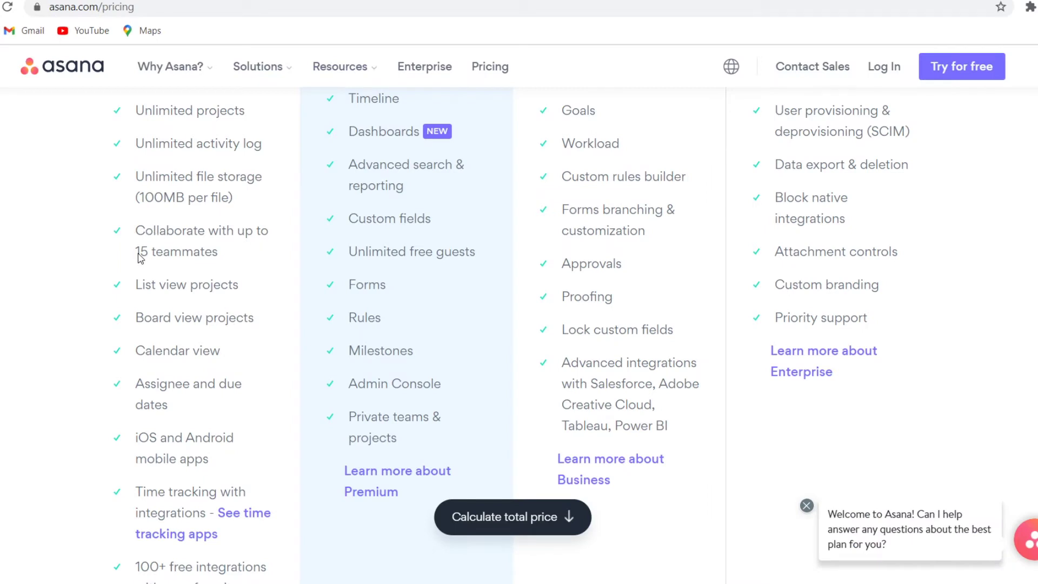
Review Asana's plan features, highlighting Calendar view in the Basic plan
{"action": "scroll", "coordinate": [139, 257], "scroll_direction": "down", "scroll_amount": 2}
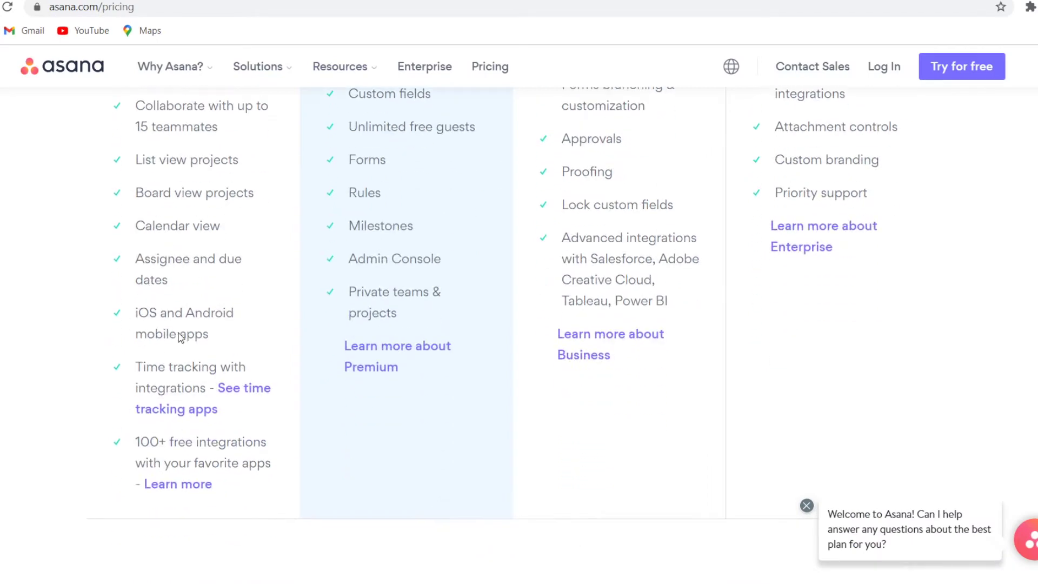
{"action": "left_click_drag", "start_coordinate": [148, 228], "coordinate": [208, 227]}
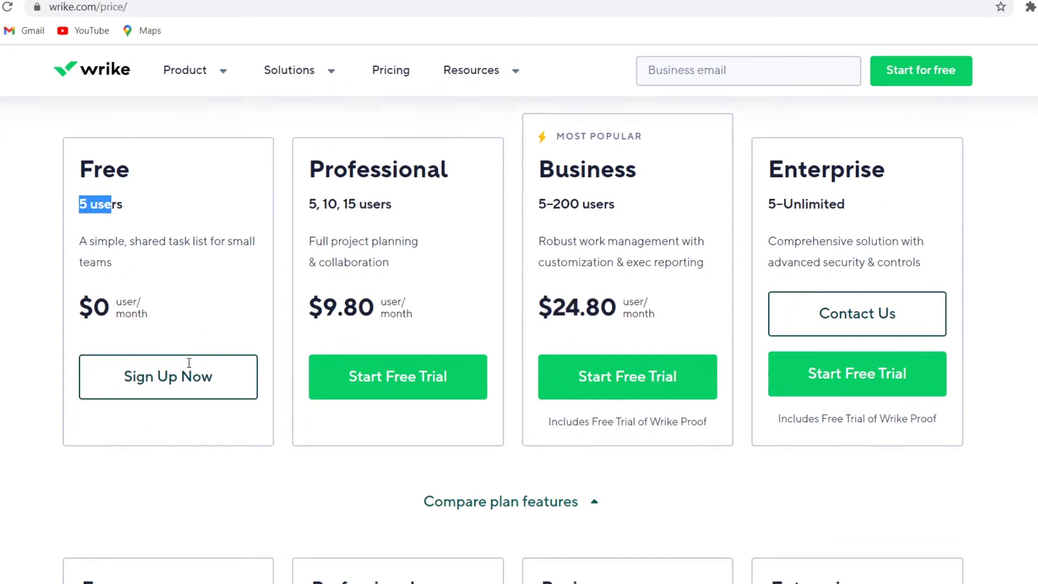
{"action": "scroll", "coordinate": [189, 362], "scroll_direction": "down", "scroll_amount": 9}
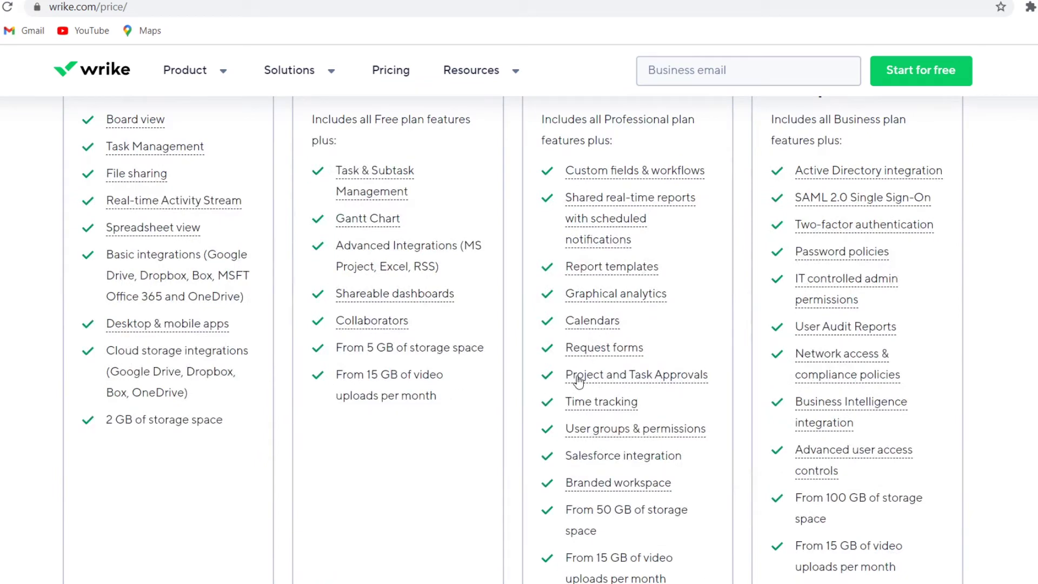
{"action": "scroll", "coordinate": [622, 137], "scroll_direction": "up", "scroll_amount": 2}
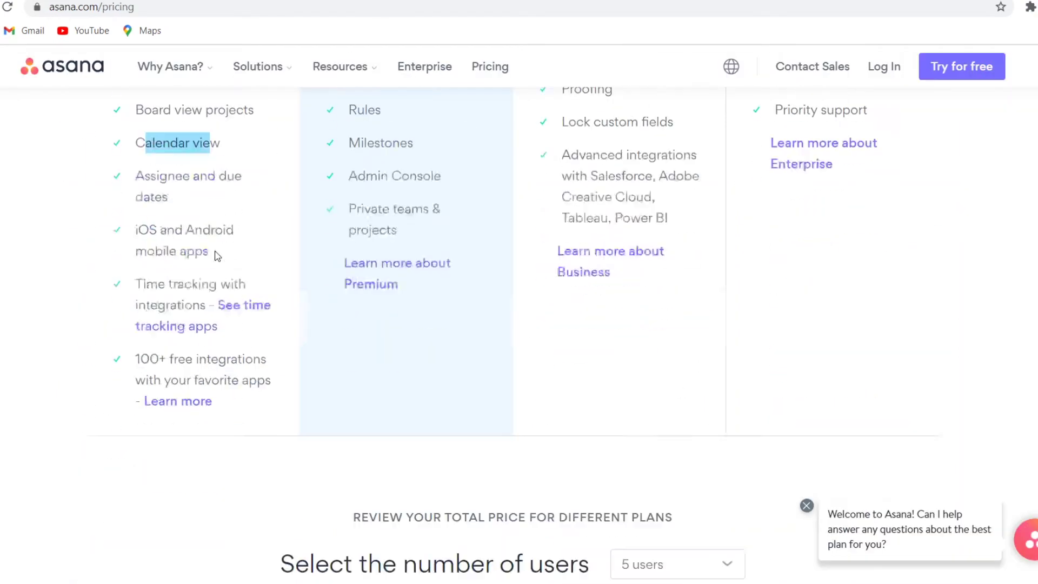
{"action": "scroll", "coordinate": [241, 310], "scroll_direction": "down", "scroll_amount": 3}
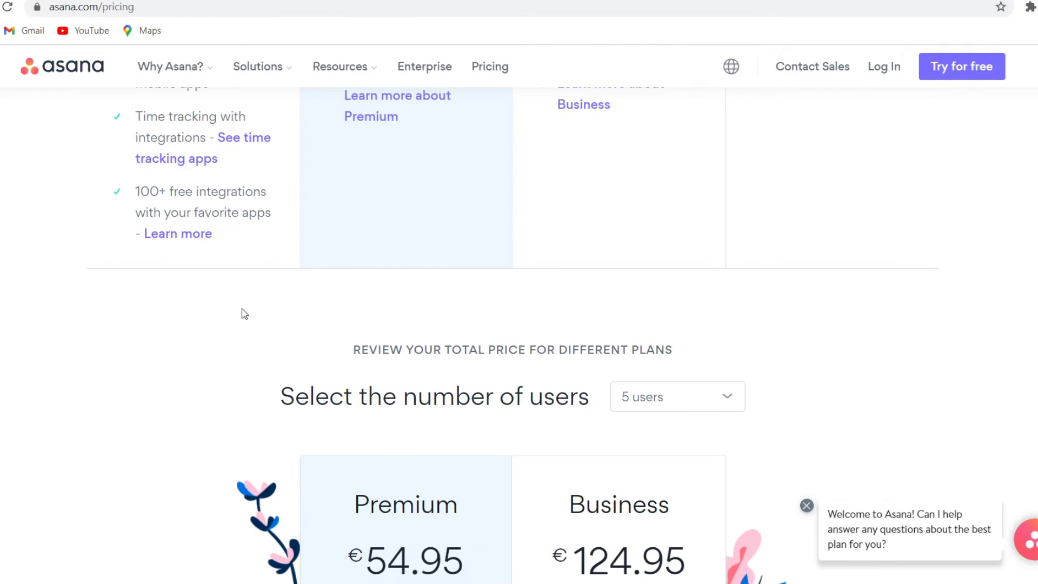
{"action": "scroll", "coordinate": [243, 314], "scroll_direction": "down", "scroll_amount": 4}
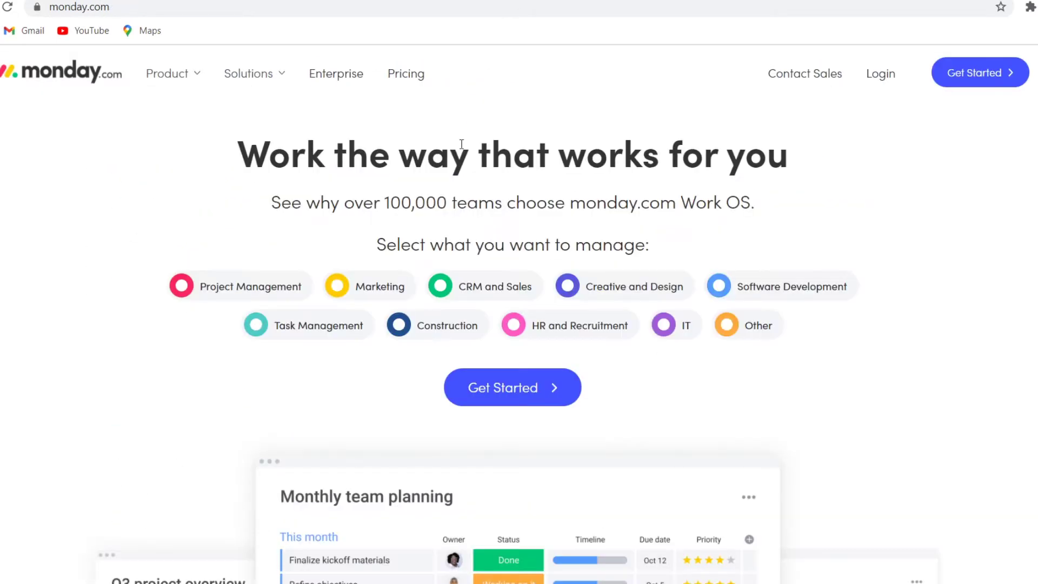
Open monday.com's pricing page and review the Basic €8, Standard €10 and Pro €16 plans
{"action": "left_click", "coordinate": [406, 74]}
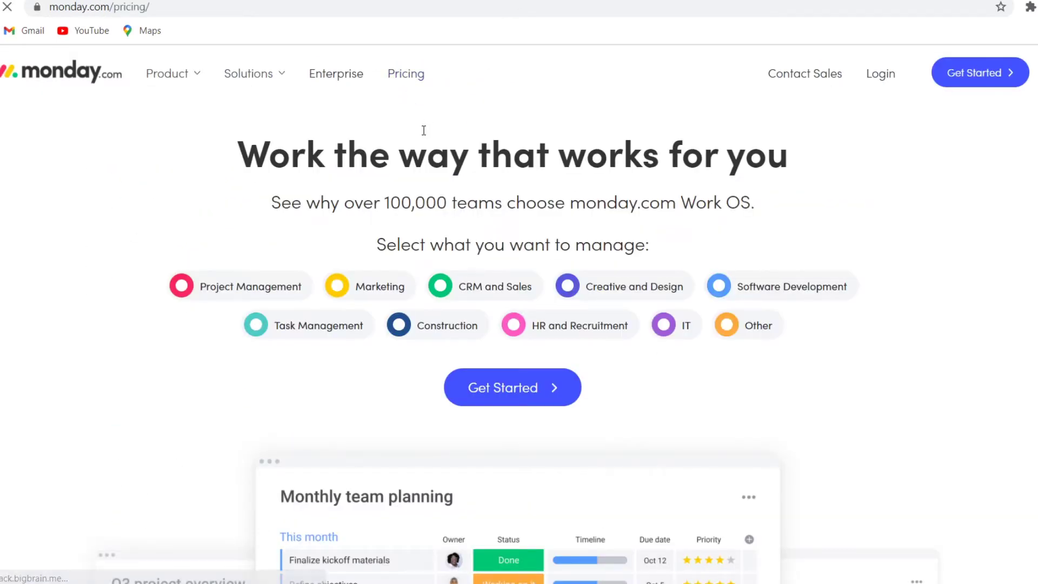
{"action": "scroll", "coordinate": [435, 148], "scroll_direction": "down", "scroll_amount": 2}
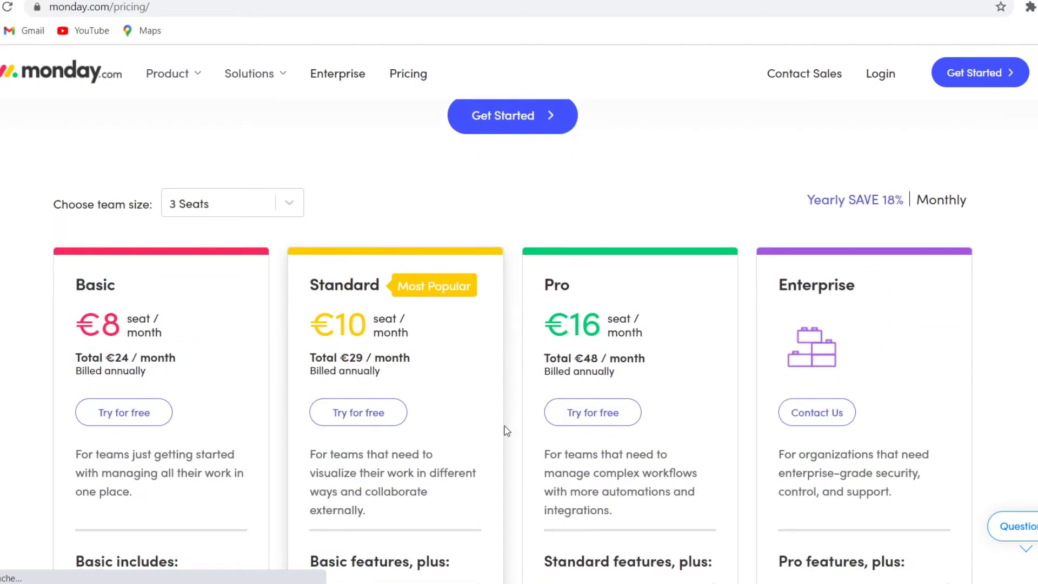
{"action": "scroll", "coordinate": [221, 358], "scroll_direction": "down", "scroll_amount": 8}
{"action": "scroll", "coordinate": [225, 354], "scroll_direction": "down", "scroll_amount": 2}
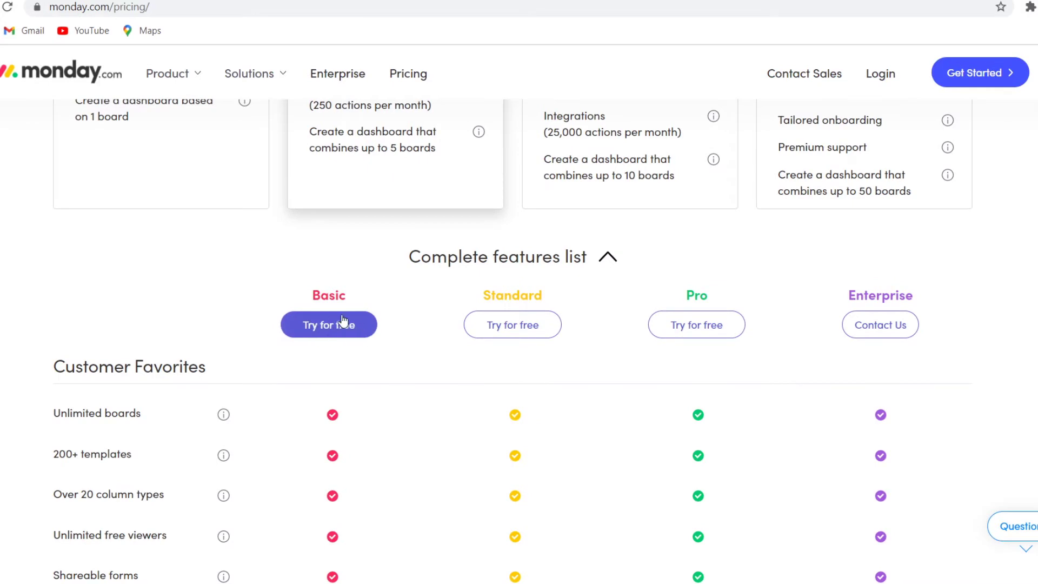
{"action": "scroll", "coordinate": [816, 332], "scroll_direction": "down", "scroll_amount": 8}
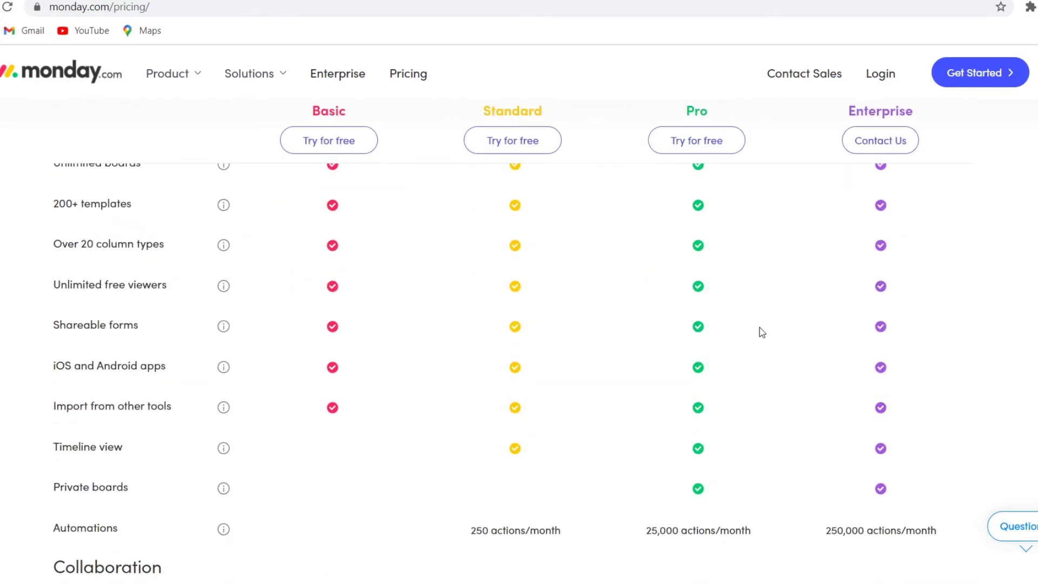
{"action": "scroll", "coordinate": [451, 332], "scroll_direction": "down", "scroll_amount": 8}
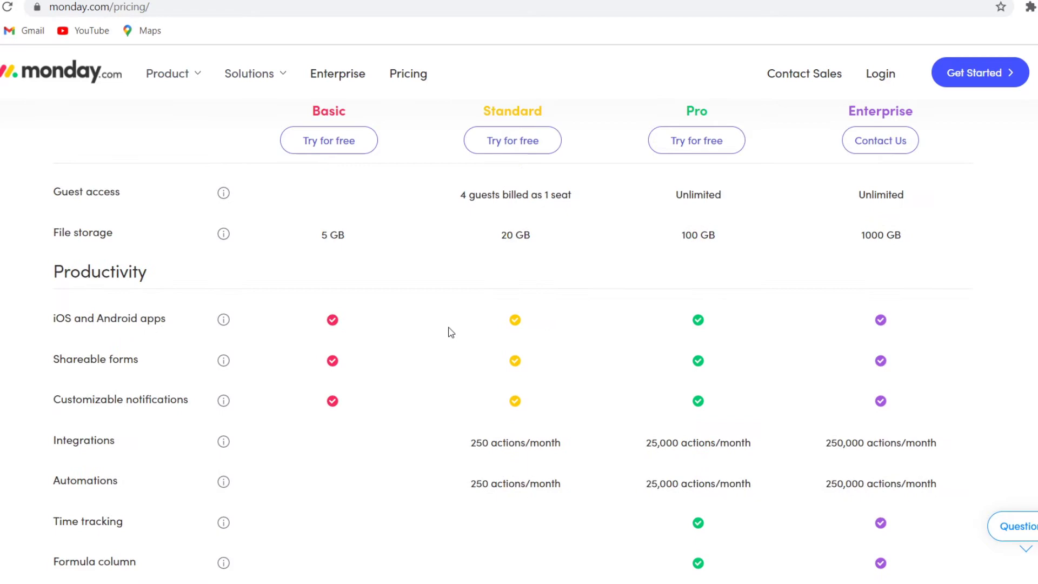
{"action": "scroll", "coordinate": [454, 333], "scroll_direction": "down", "scroll_amount": 7}
{"action": "scroll", "coordinate": [458, 334], "scroll_direction": "down", "scroll_amount": 20}
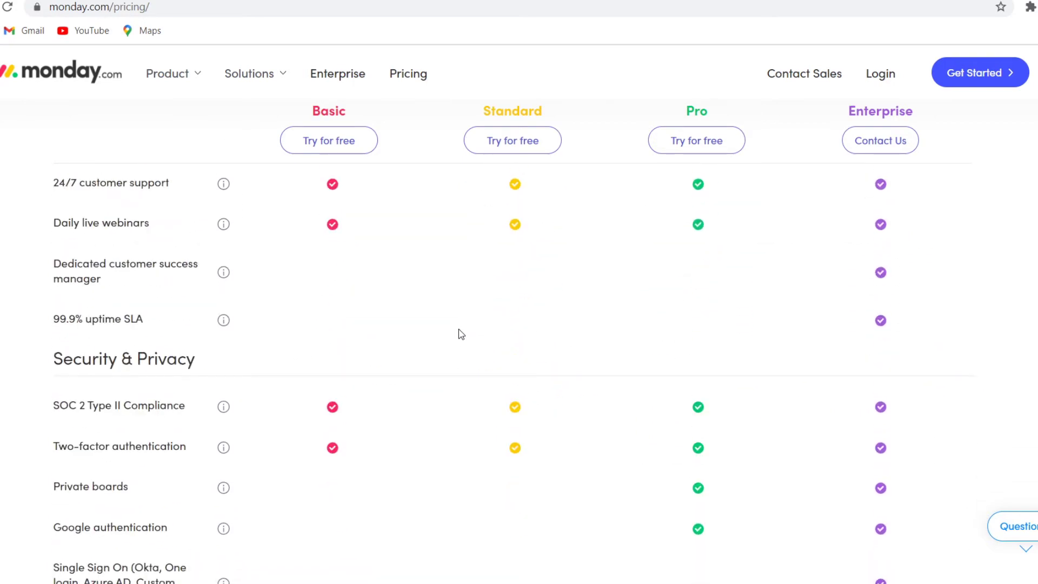
{"action": "scroll", "coordinate": [458, 338], "scroll_direction": "down", "scroll_amount": 18}
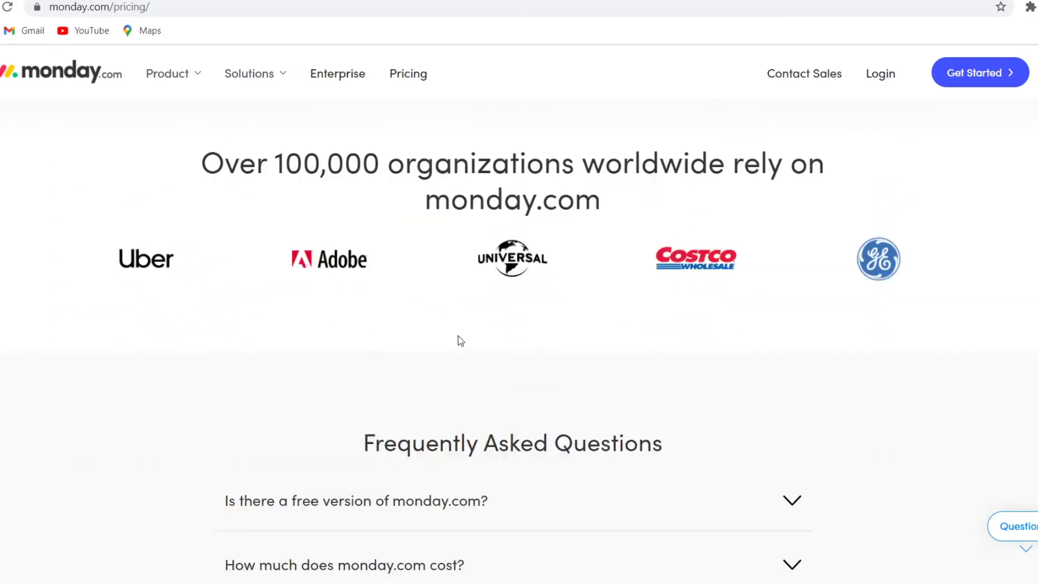
{"action": "scroll", "coordinate": [460, 378], "scroll_direction": "up", "scroll_amount": 9}
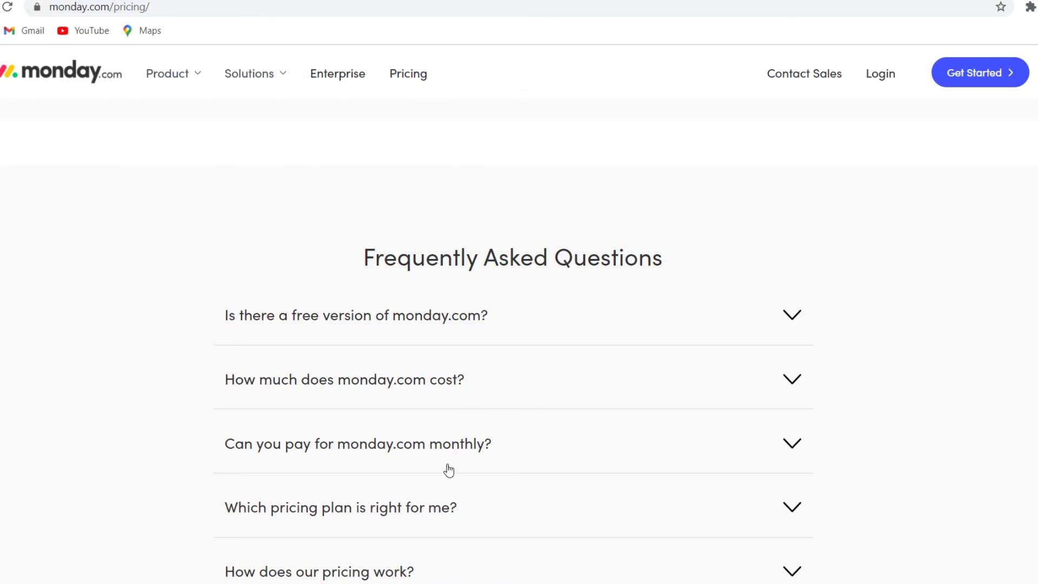
Expand the 'Is there a free version of monday.com?' FAQ answer
{"action": "left_click", "coordinate": [454, 319]}
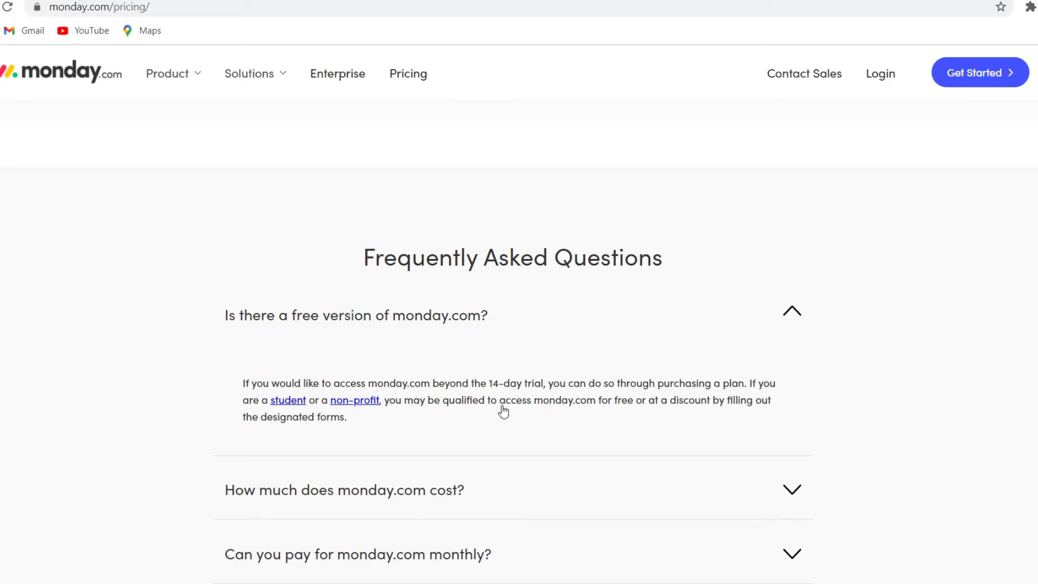
{"action": "scroll", "coordinate": [523, 396], "scroll_direction": "up", "scroll_amount": 15}
{"action": "scroll", "coordinate": [552, 388], "scroll_direction": "up", "scroll_amount": 10}
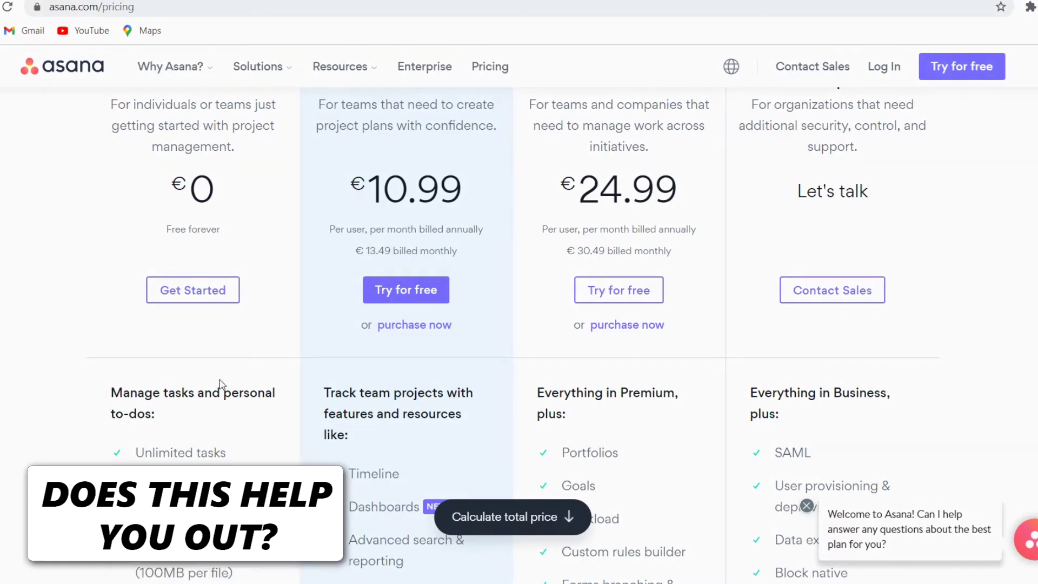
Scroll Asana's plan feature lists and highlight the free plan's teammates limit
{"action": "scroll", "coordinate": [243, 368], "scroll_direction": "down", "scroll_amount": 5}
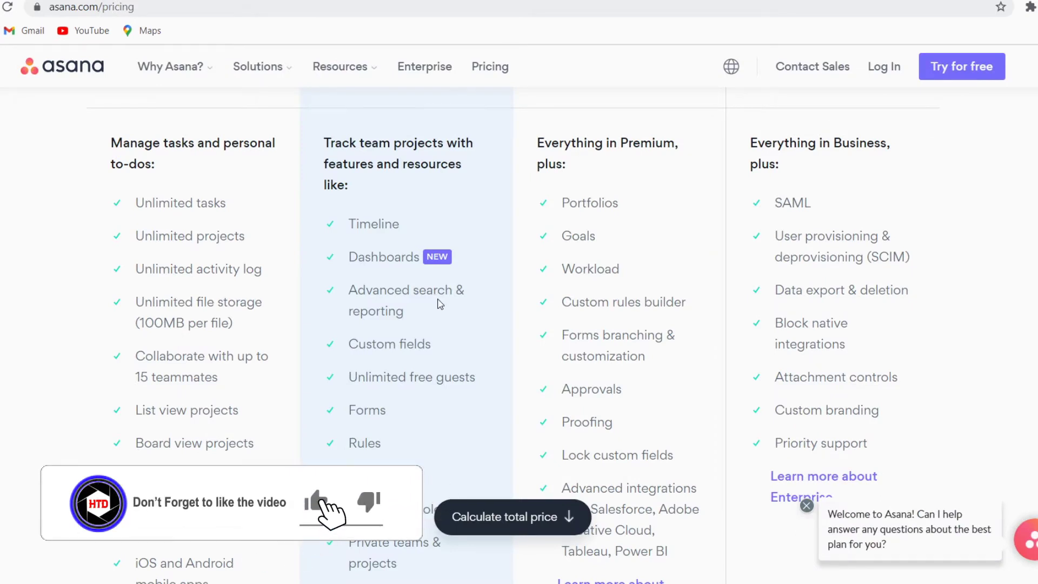
{"action": "scroll", "coordinate": [200, 303], "scroll_direction": "down", "scroll_amount": 5}
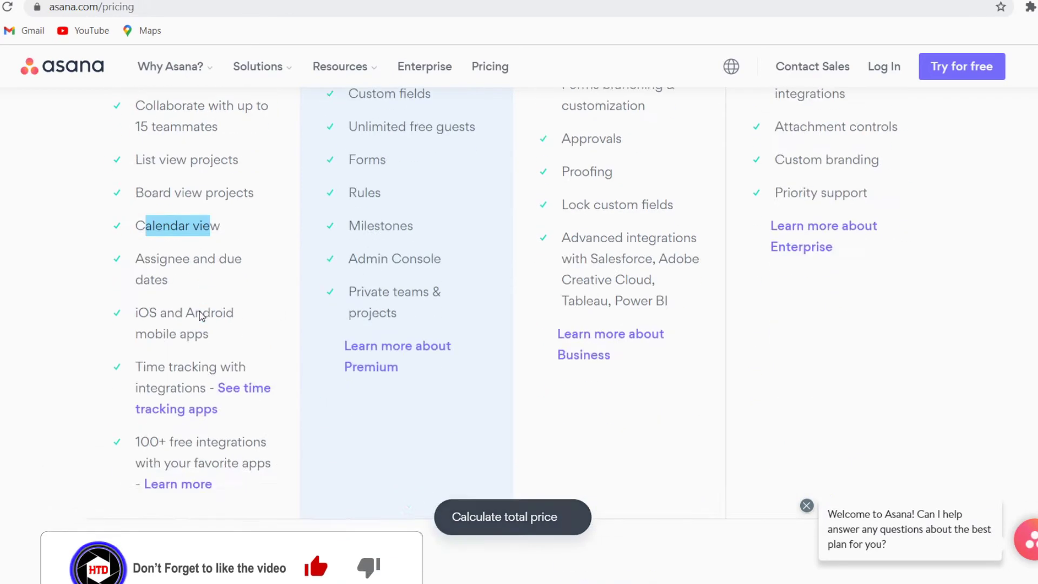
{"action": "scroll", "coordinate": [205, 317], "scroll_direction": "up", "scroll_amount": 2}
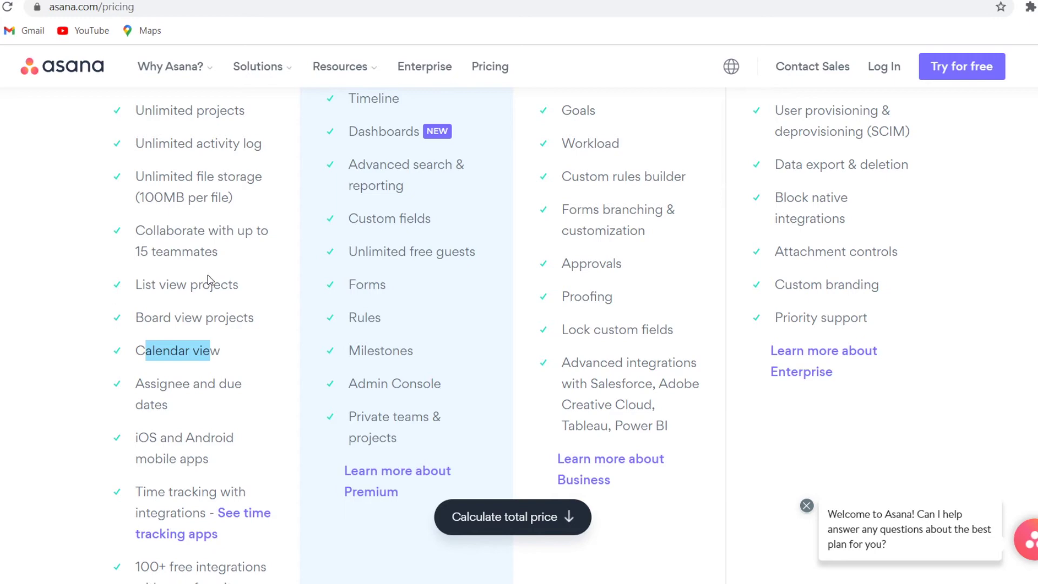
{"action": "left_click_drag", "start_coordinate": [136, 252], "coordinate": [166, 261]}
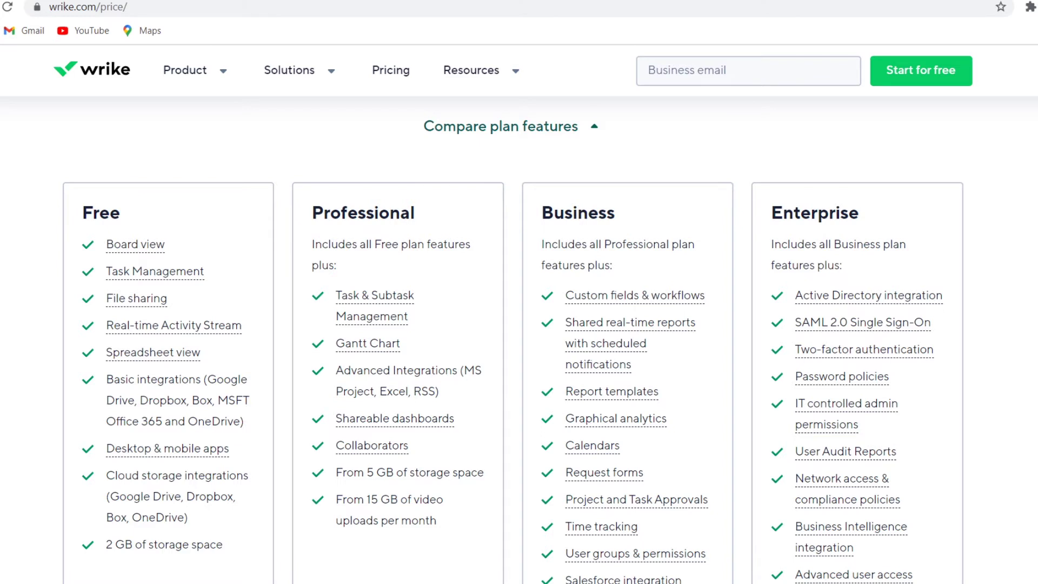
Check Wrike's Dashboards section, a premium-only feature, then return to the workspace home
{"action": "left_click", "coordinate": [635, 0]}
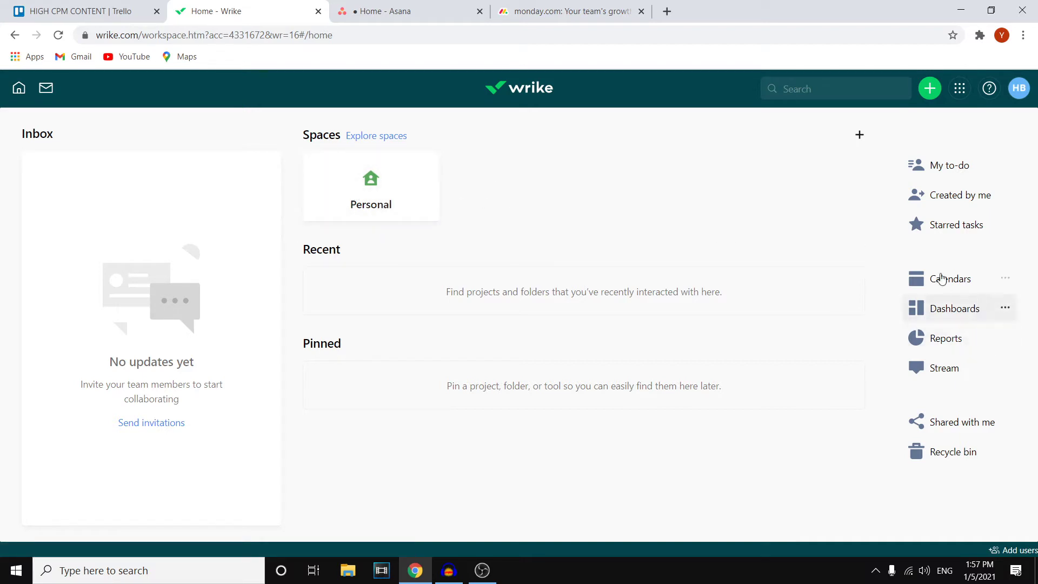
{"action": "left_click", "coordinate": [943, 307]}
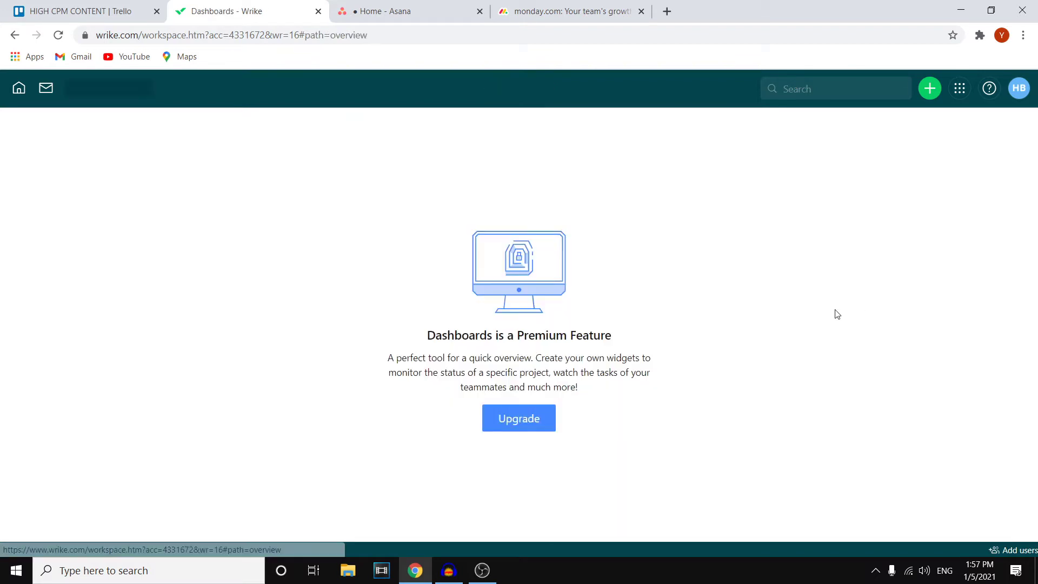
{"action": "key", "text": "alt+Left"}
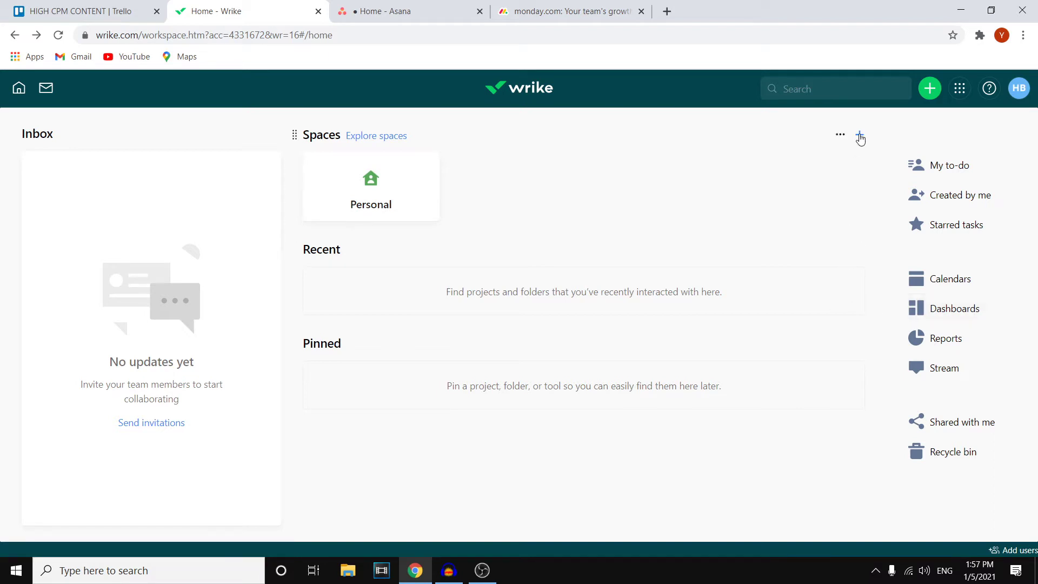
Create a private Wrike space named 'work'
{"action": "left_click", "coordinate": [859, 134]}
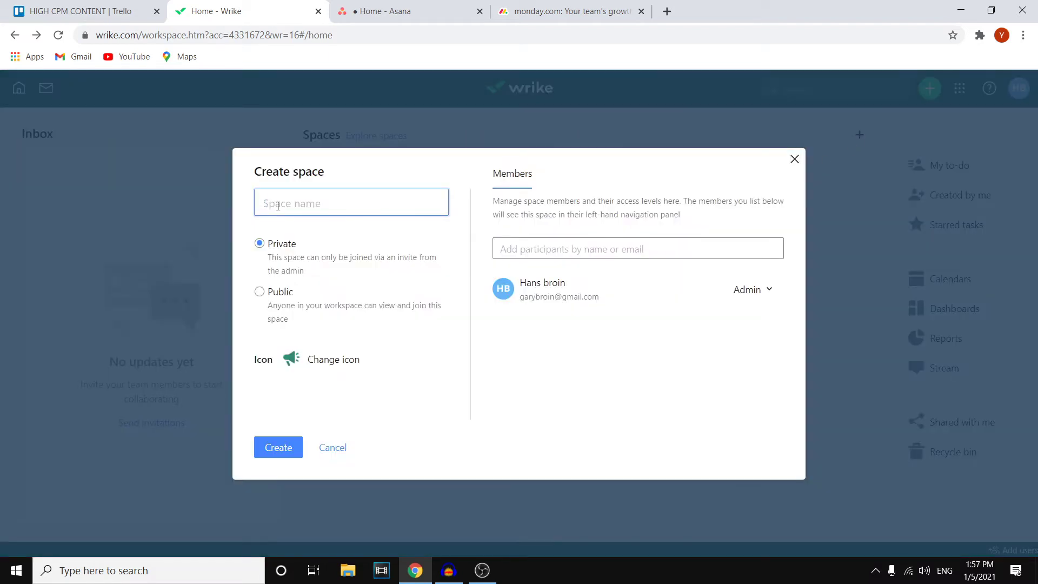
{"action": "type", "text": "work"}
{"action": "left_click", "coordinate": [290, 447]}
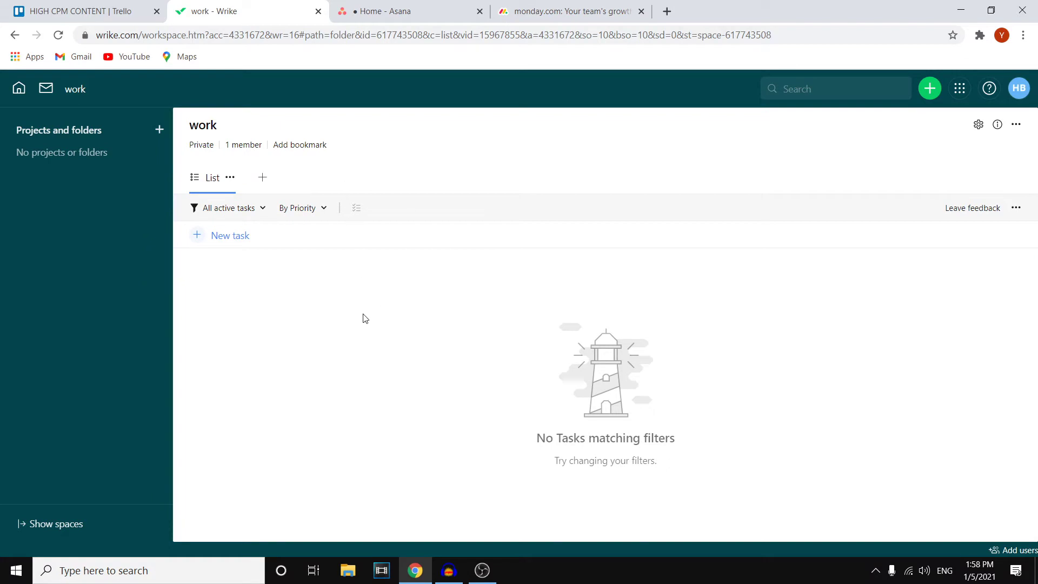
Create 'xyz project' finishing 12/01/2021 with Board as its default view
{"action": "left_click", "coordinate": [158, 129]}
{"action": "type", "text": "xyz project"}
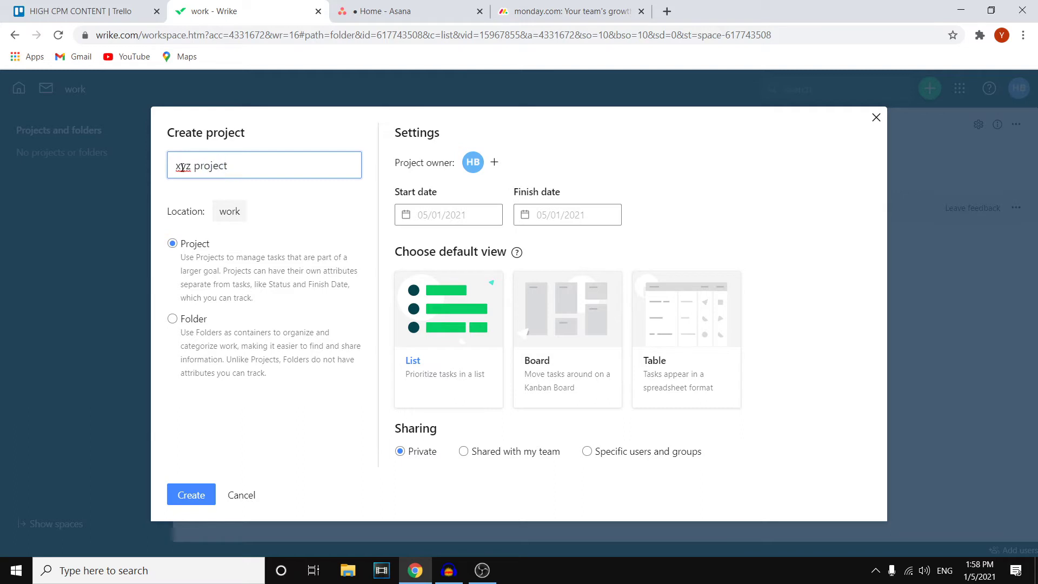
{"action": "left_click", "coordinate": [468, 215]}
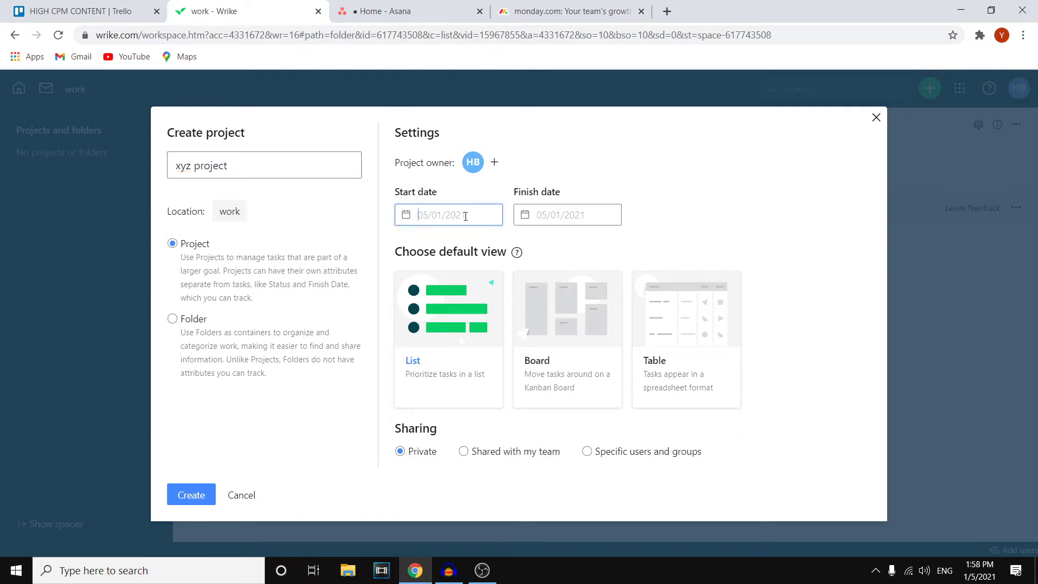
{"action": "left_click", "coordinate": [569, 215]}
{"action": "left_click", "coordinate": [524, 356]}
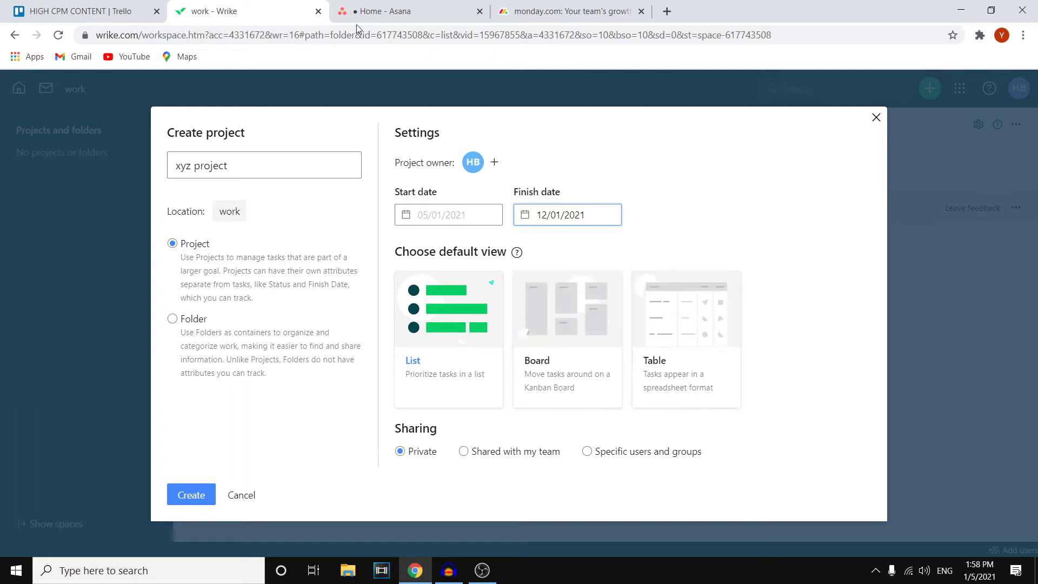
{"action": "left_click", "coordinate": [610, 306]}
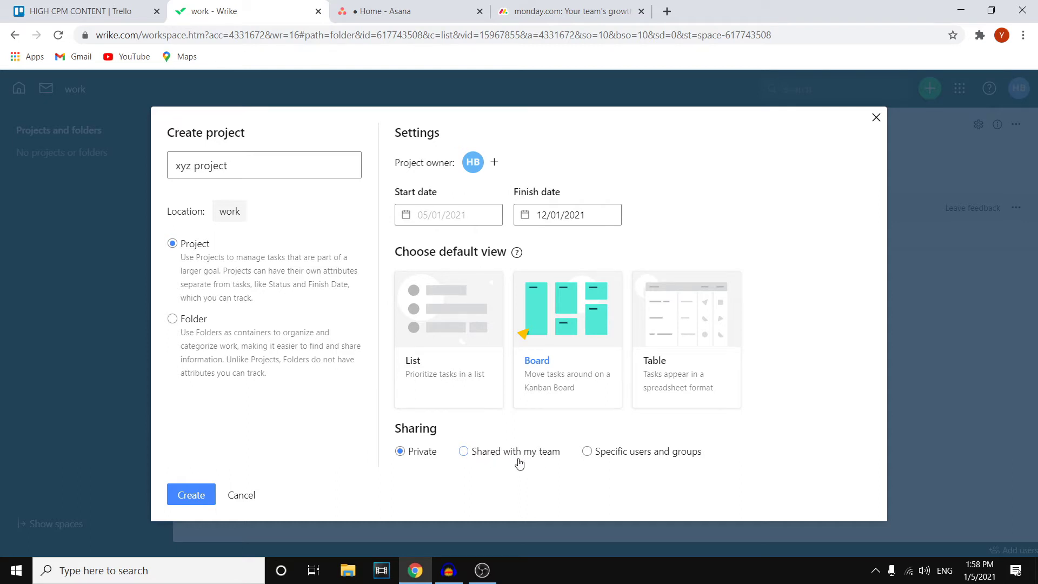
{"action": "left_click", "coordinate": [205, 498]}
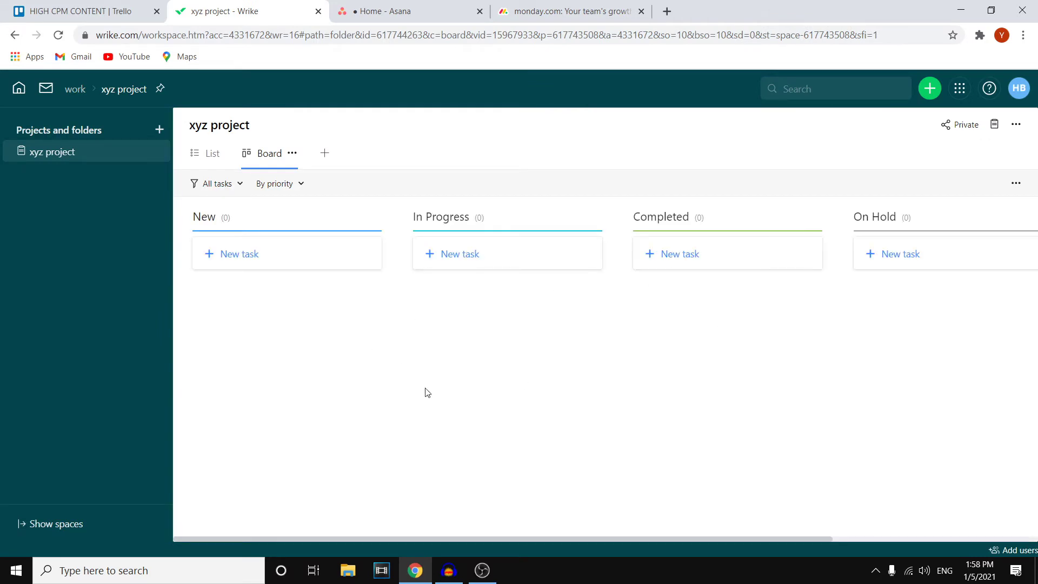
Add the task 'create wrike video' to the xyz project board's New column
{"action": "left_click", "coordinate": [267, 264]}
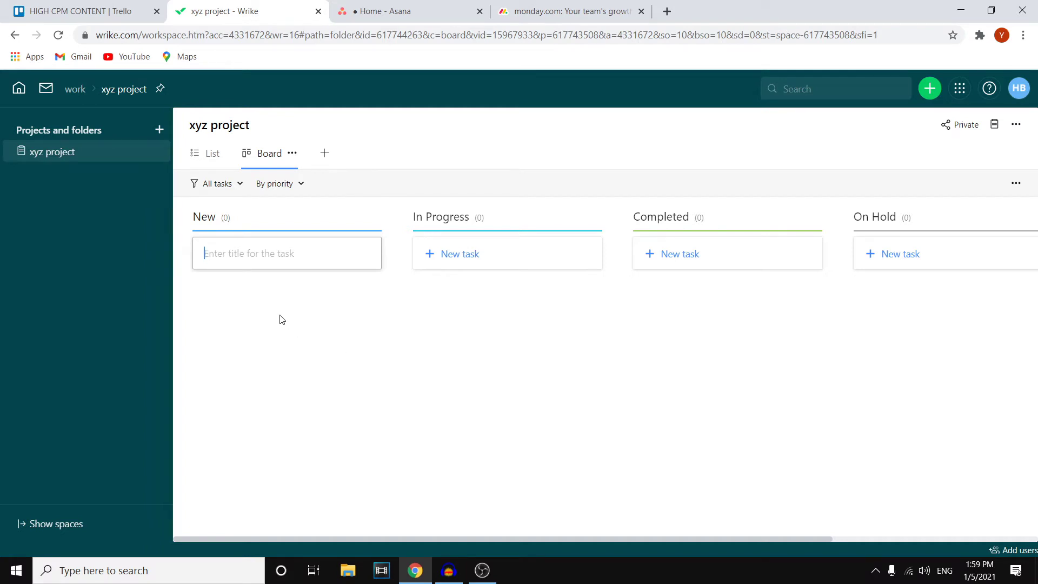
{"action": "type", "text": "crea"}
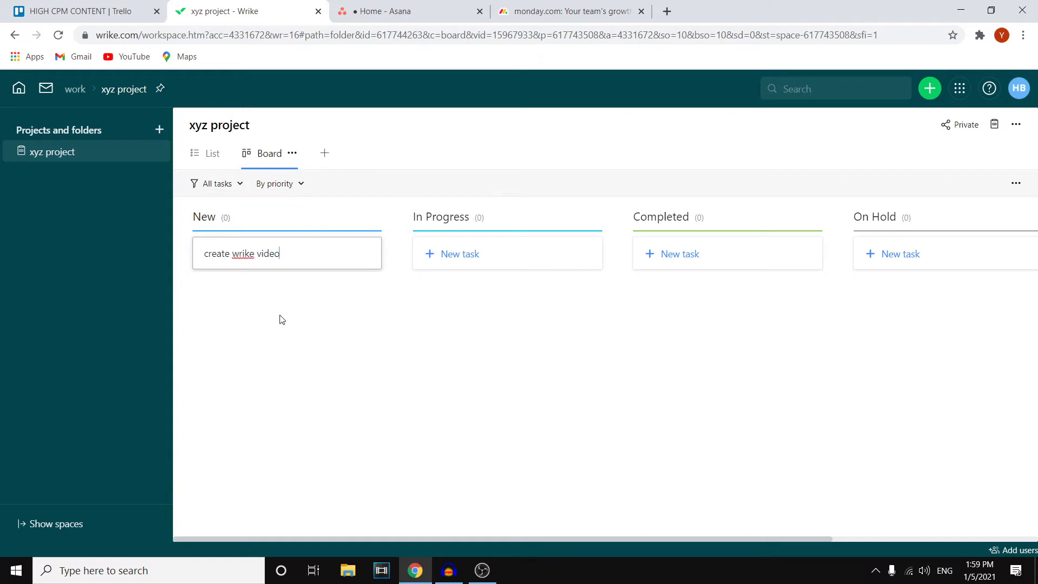
{"action": "type", "text": "te wrike video"}
{"action": "key", "text": "Return"}
{"action": "left_click", "coordinate": [359, 387]}
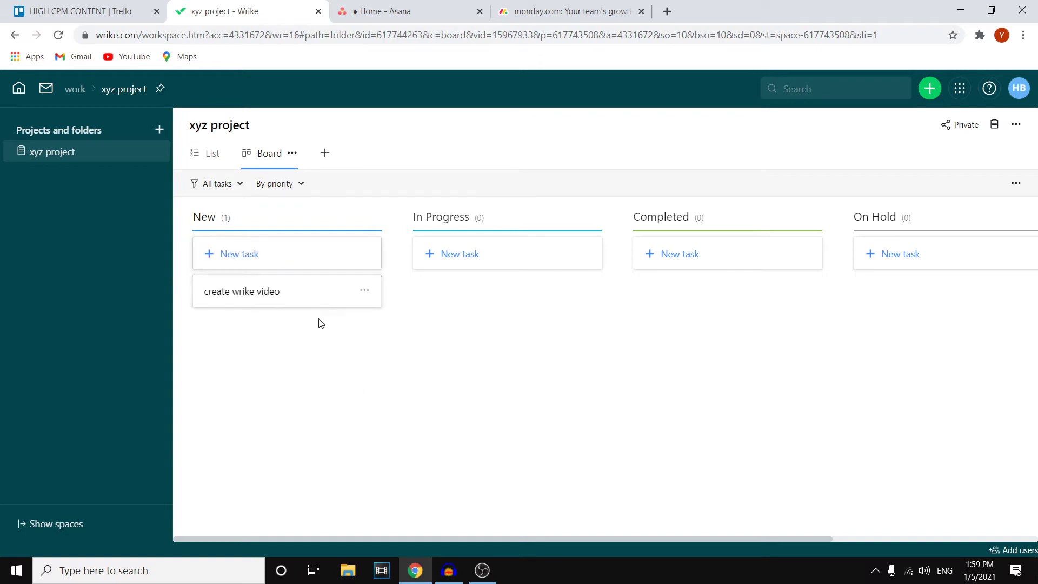
{"action": "mouse_move", "coordinate": [283, 301]}
{"action": "left_mouse_down"}
{"action": "mouse_move", "coordinate": [283, 271]}
{"action": "mouse_move", "coordinate": [251, 290]}
{"action": "mouse_move", "coordinate": [278, 303]}
{"action": "mouse_move", "coordinate": [269, 296]}
{"action": "mouse_move", "coordinate": [487, 326]}
{"action": "mouse_move", "coordinate": [473, 283]}
{"action": "mouse_move", "coordinate": [470, 298]}
{"action": "mouse_move", "coordinate": [567, 339]}
{"action": "mouse_move", "coordinate": [703, 277]}
{"action": "mouse_move", "coordinate": [686, 294]}
{"action": "mouse_move", "coordinate": [908, 270]}
{"action": "mouse_move", "coordinate": [898, 294]}
{"action": "mouse_move", "coordinate": [682, 321]}
{"action": "mouse_move", "coordinate": [712, 299]}
{"action": "mouse_move", "coordinate": [303, 296]}
{"action": "left_mouse_up"}
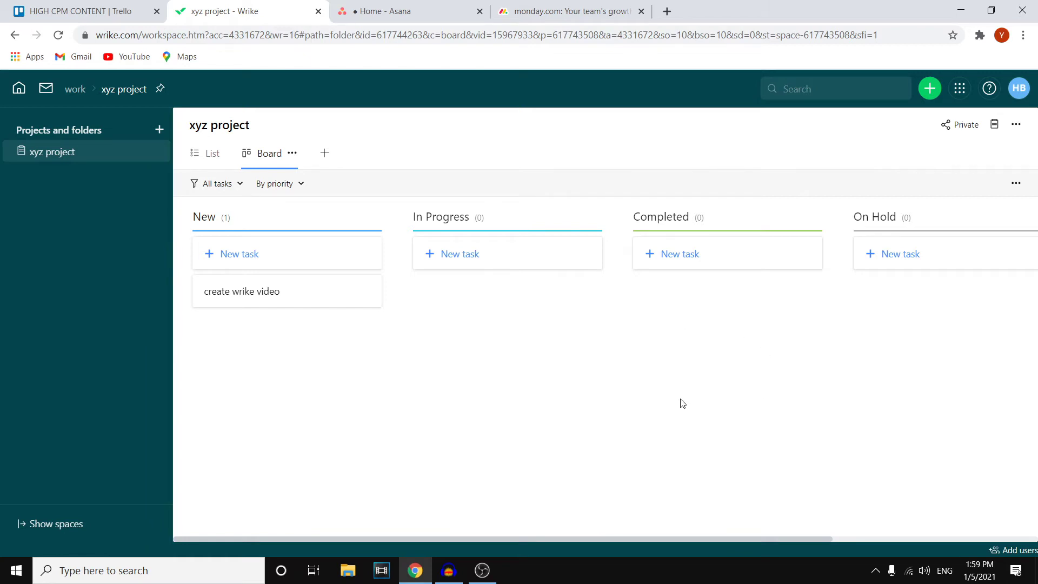
{"action": "left_click", "coordinate": [367, 13]}
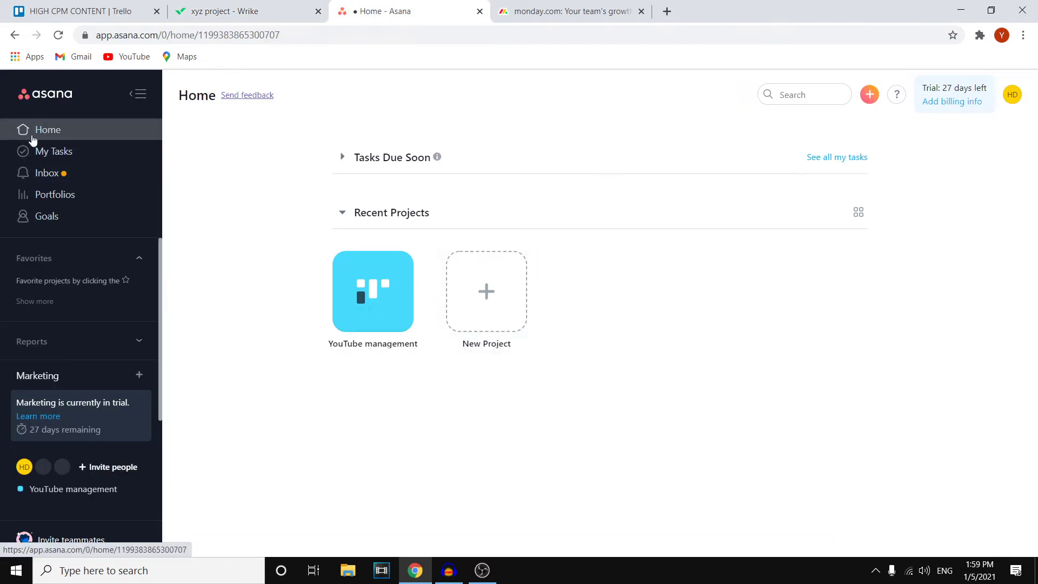
Check My Tasks and Tasks Due Soon, then open the YouTube management project
{"action": "left_click", "coordinate": [38, 154]}
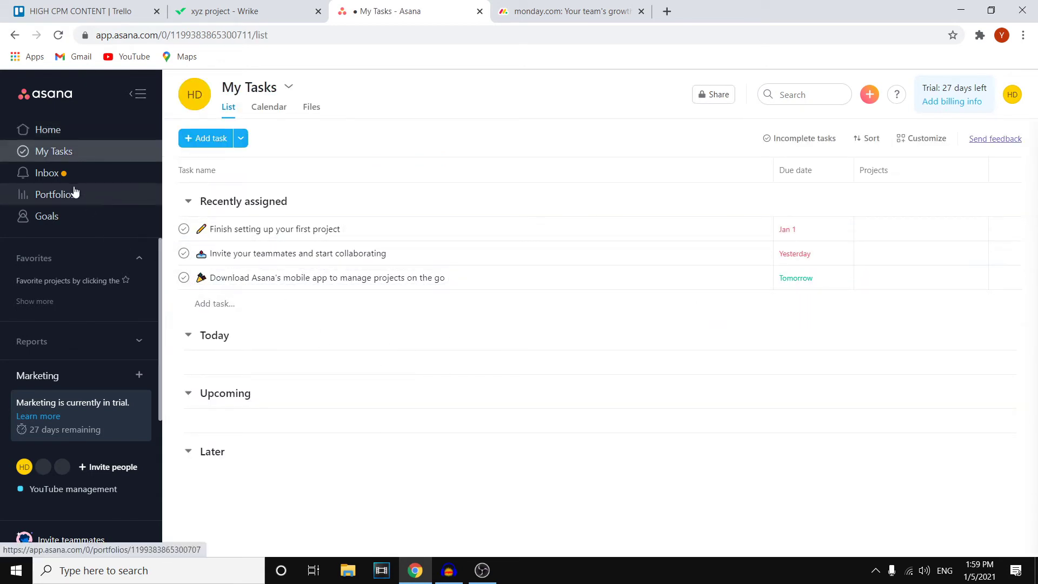
{"action": "left_click", "coordinate": [43, 140]}
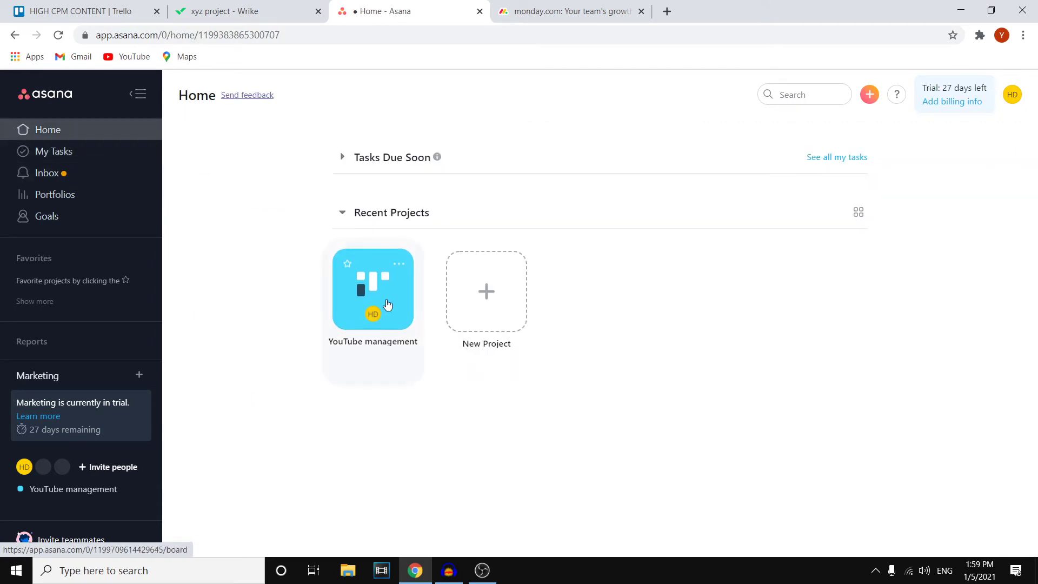
{"action": "left_click", "coordinate": [342, 157]}
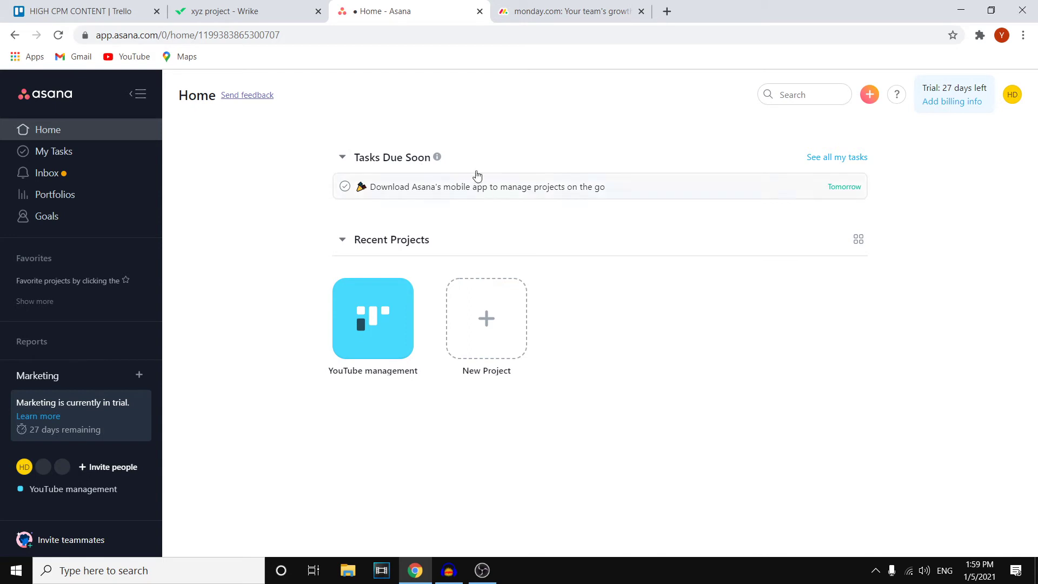
{"action": "left_click", "coordinate": [359, 312]}
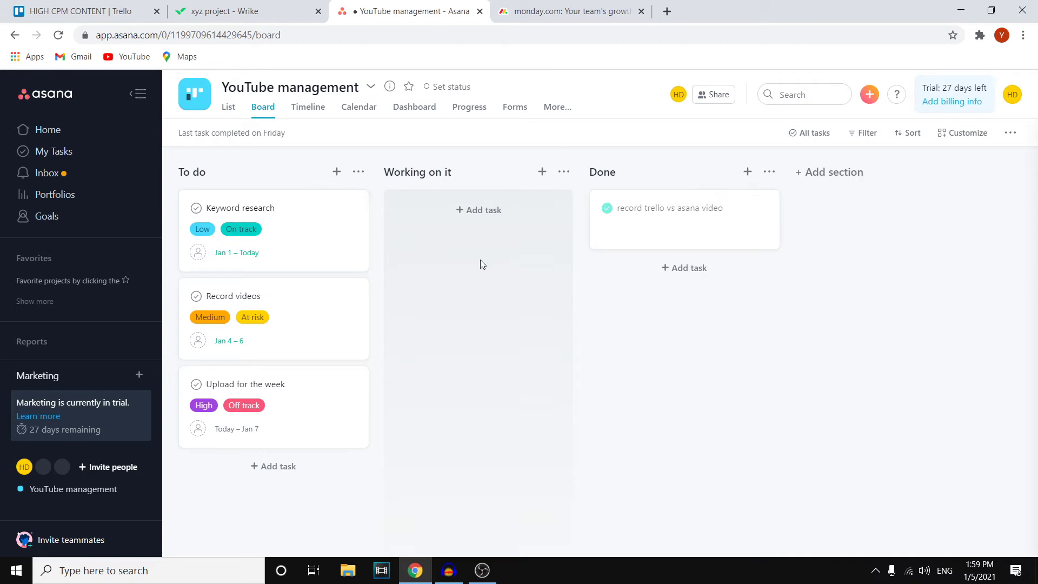
Browse the project's List, Timeline, Calendar, Dashboard and Progress views, then drag Keyword research on Board
{"action": "left_click", "coordinate": [231, 109]}
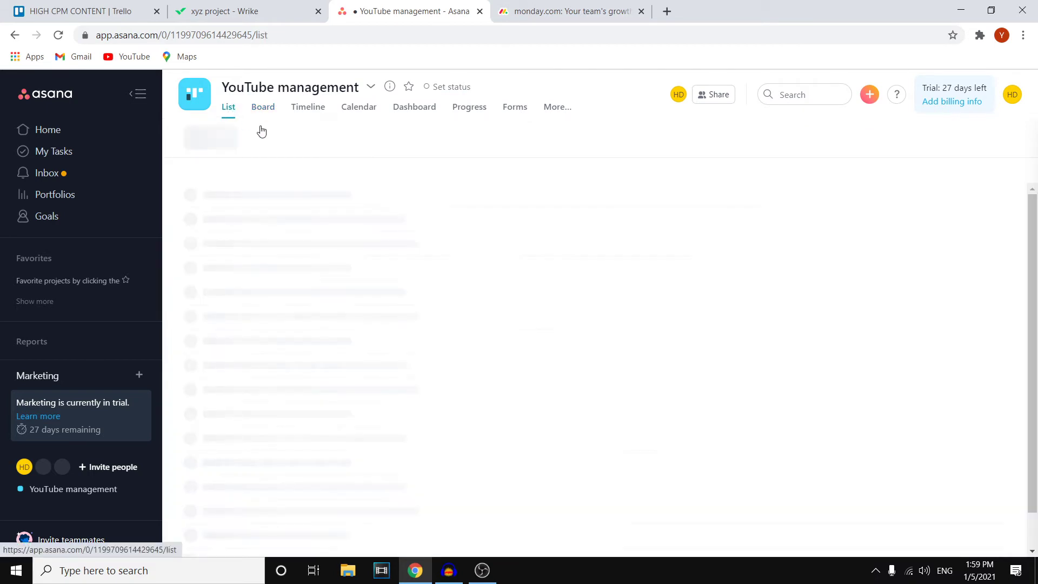
{"action": "left_click", "coordinate": [311, 111]}
{"action": "left_click", "coordinate": [359, 110]}
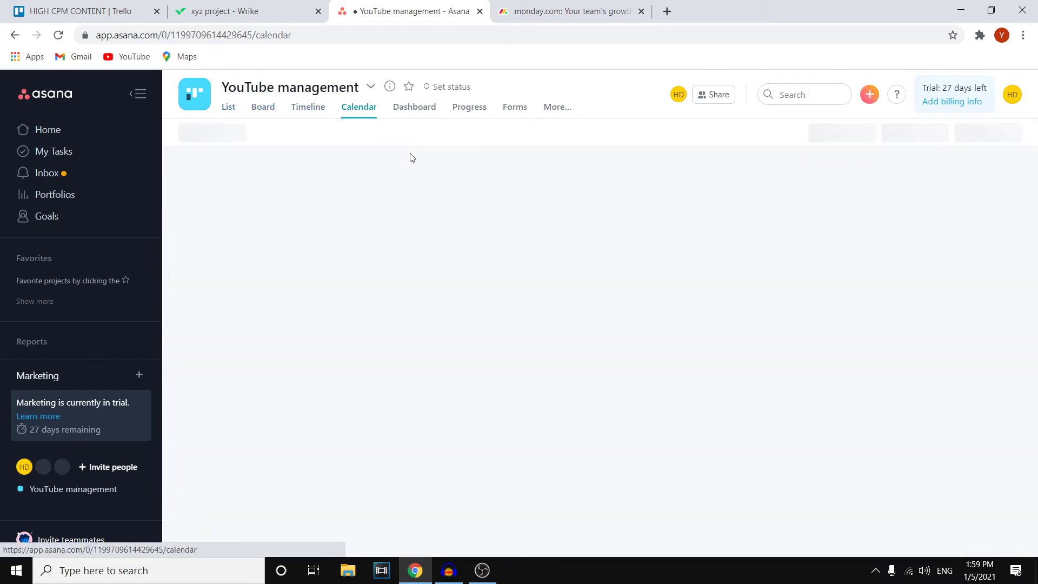
{"action": "left_click", "coordinate": [427, 110]}
{"action": "left_click", "coordinate": [476, 107]}
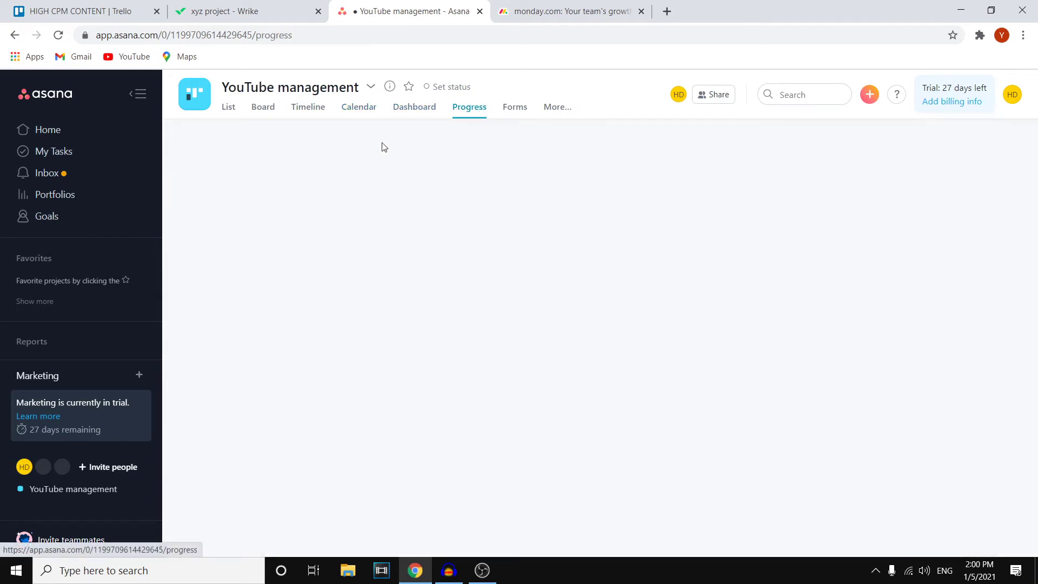
{"action": "left_click", "coordinate": [228, 108]}
{"action": "left_click", "coordinate": [263, 107]}
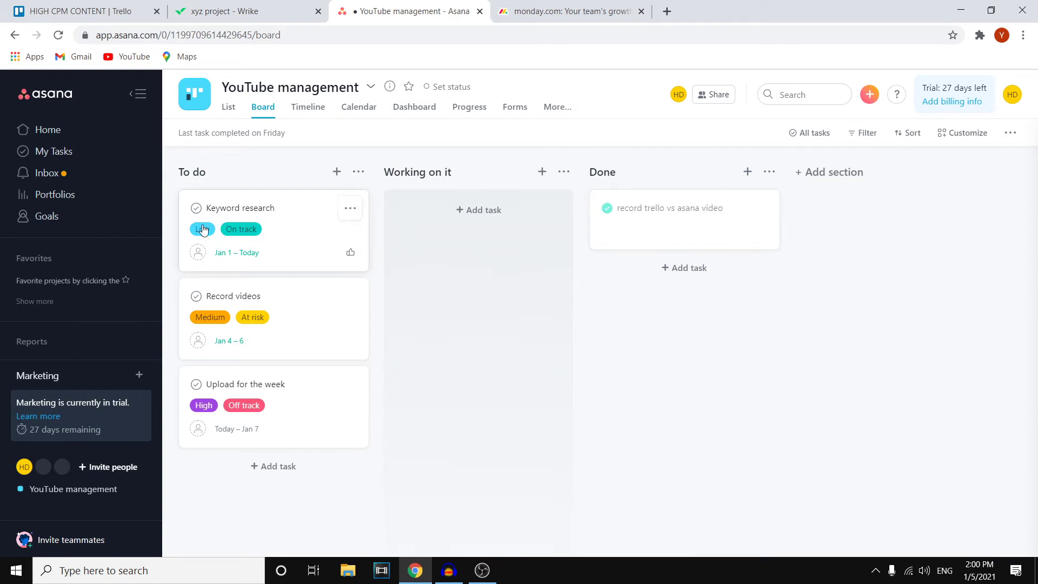
{"action": "left_click_drag", "start_coordinate": [205, 230], "coordinate": [486, 216]}
Set monday.com's company size to 1 - 10 and continue to the next onboarding step
{"action": "key", "text": "ctrl+Tab"}
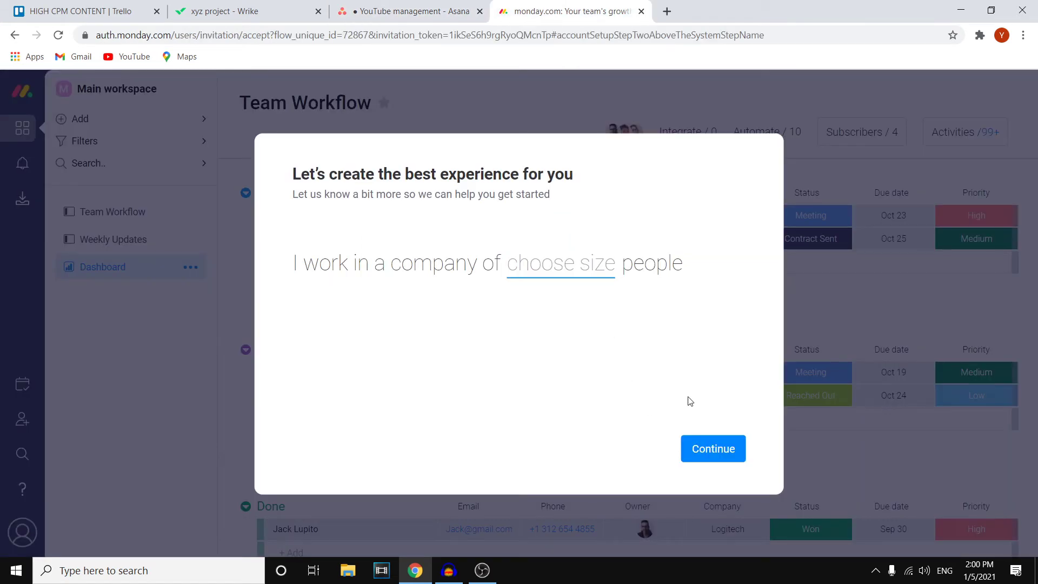
{"action": "left_click", "coordinate": [591, 275]}
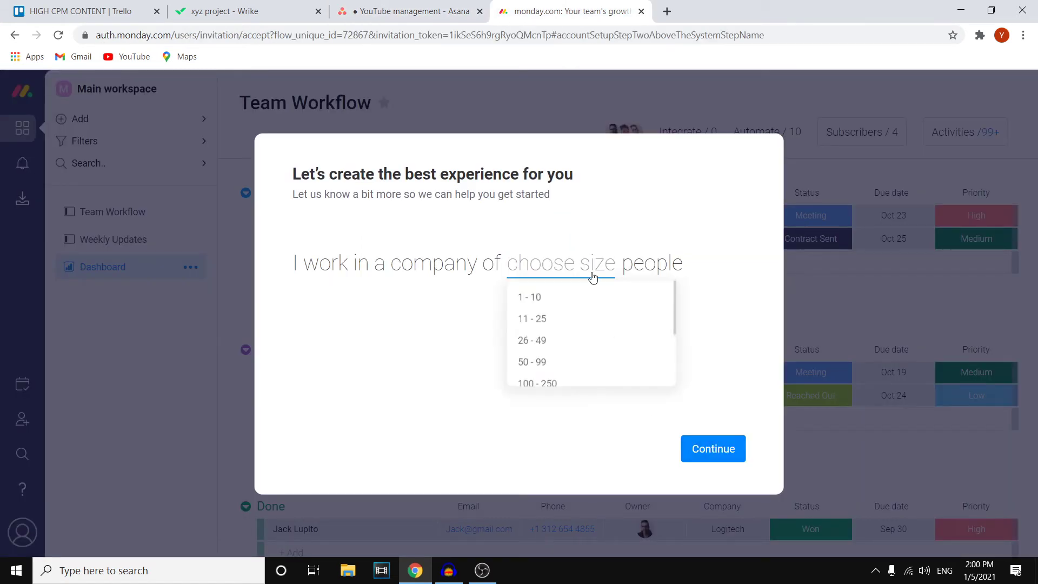
{"action": "left_click", "coordinate": [580, 319]}
{"action": "left_click", "coordinate": [549, 276]}
{"action": "left_click", "coordinate": [552, 298]}
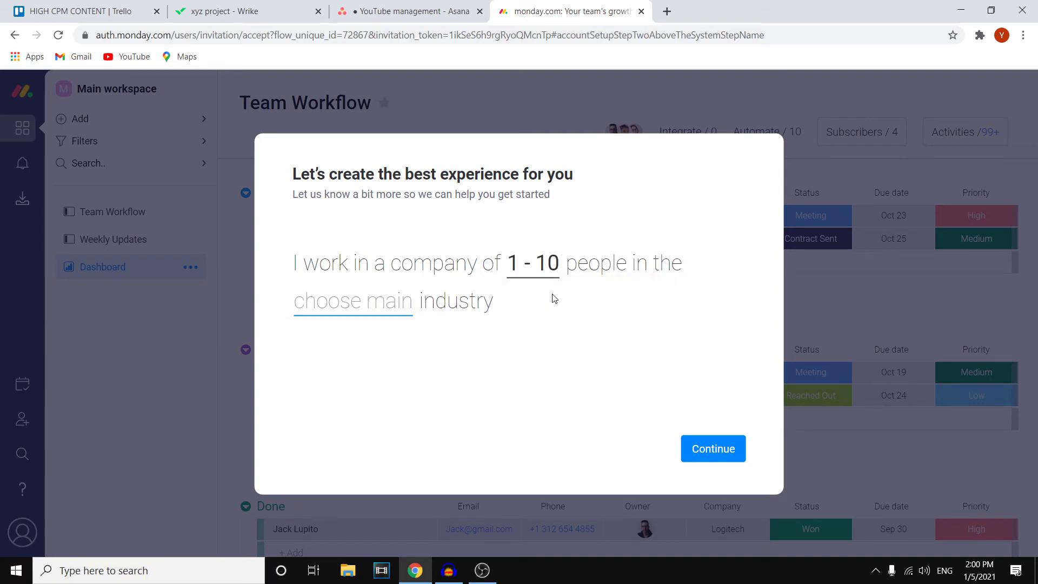
{"action": "left_click", "coordinate": [721, 448]}
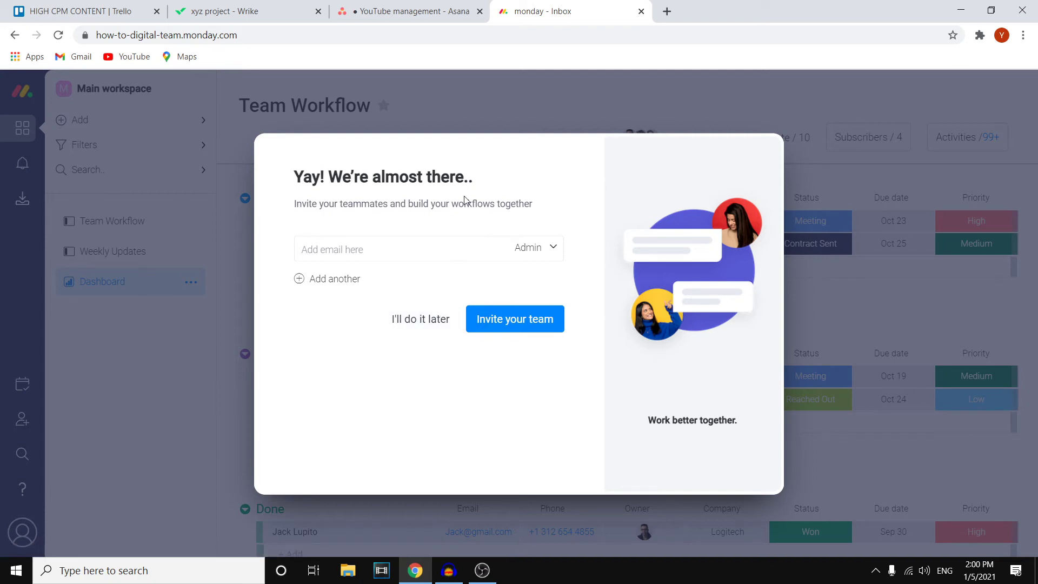
Skip inviting teammates and browse the Project Management templates in the Template center
{"action": "left_click", "coordinate": [419, 318]}
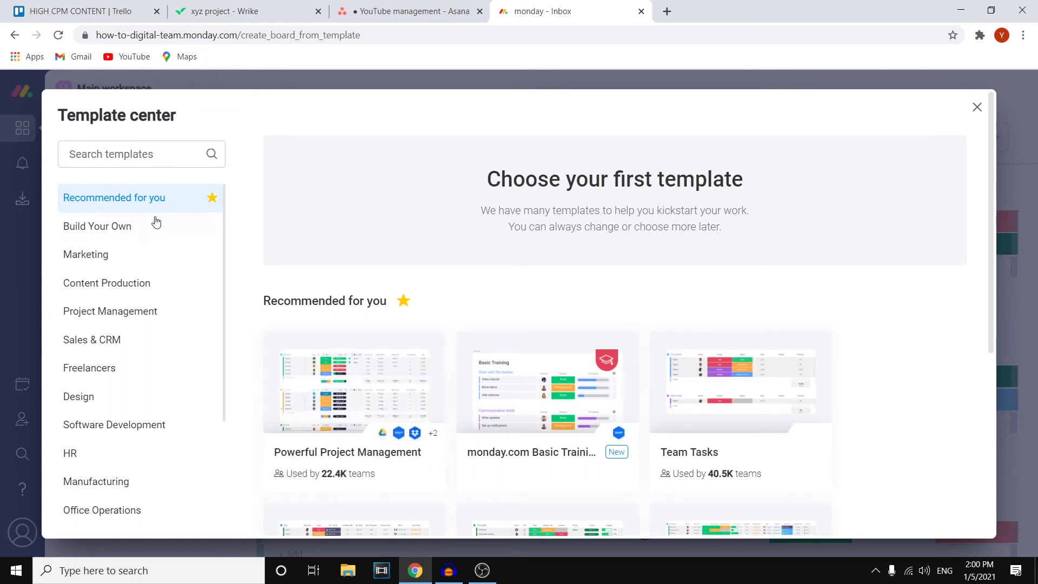
{"action": "left_click", "coordinate": [123, 310]}
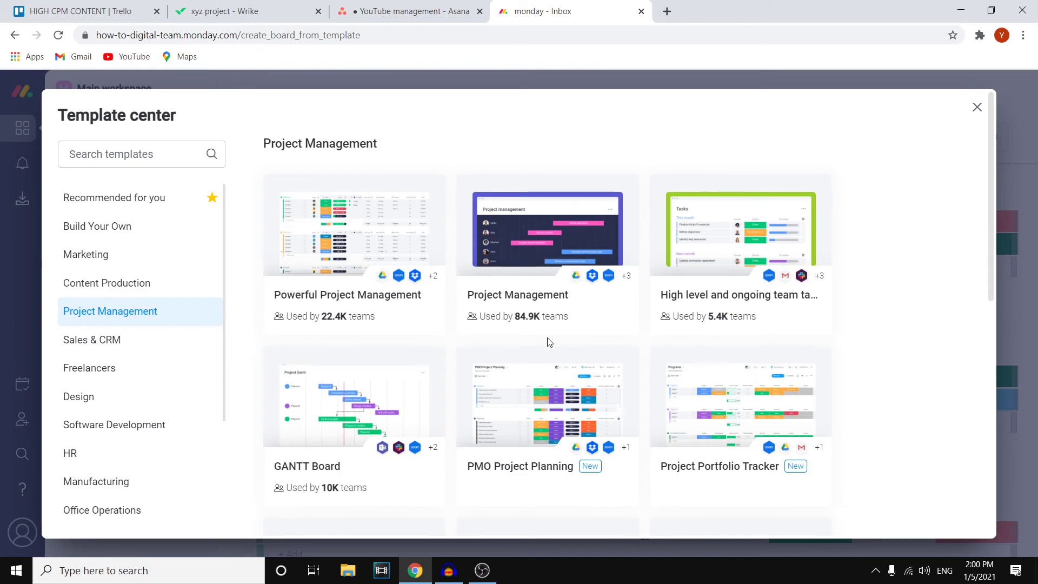
{"action": "scroll", "coordinate": [548, 342], "scroll_direction": "down", "scroll_amount": 9}
{"action": "scroll", "coordinate": [646, 351], "scroll_direction": "up", "scroll_amount": 10}
Preview the Powerful Project Management template and build boards from it
{"action": "mouse_move", "coordinate": [547, 269]}
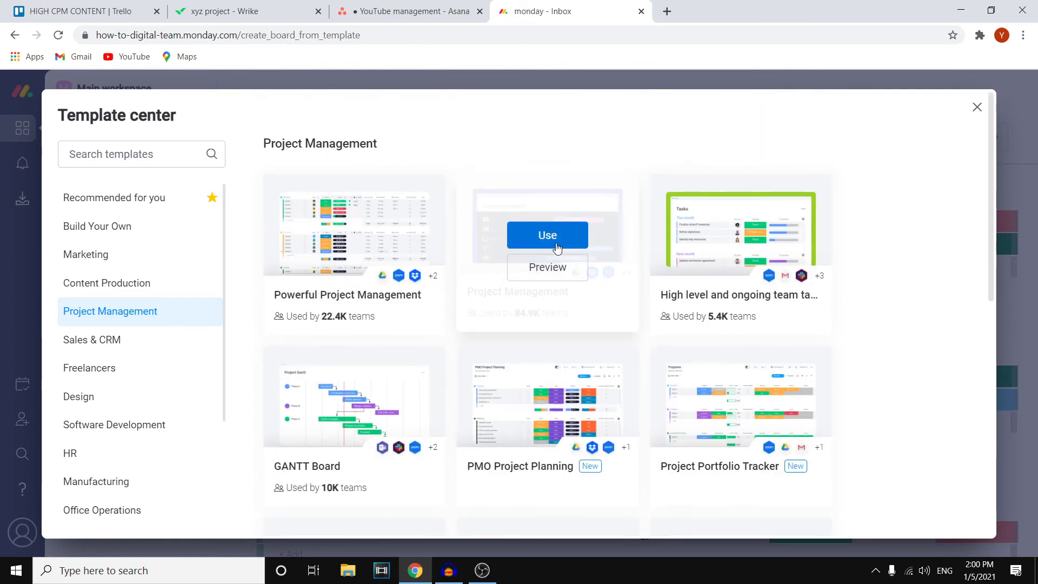
{"action": "mouse_move", "coordinate": [412, 282]}
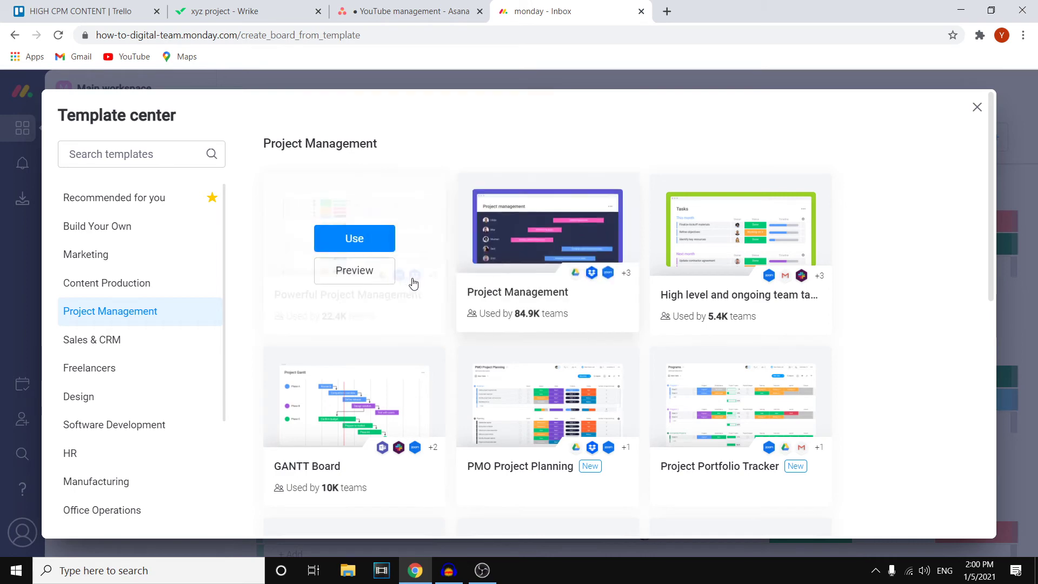
{"action": "left_click", "coordinate": [370, 275]}
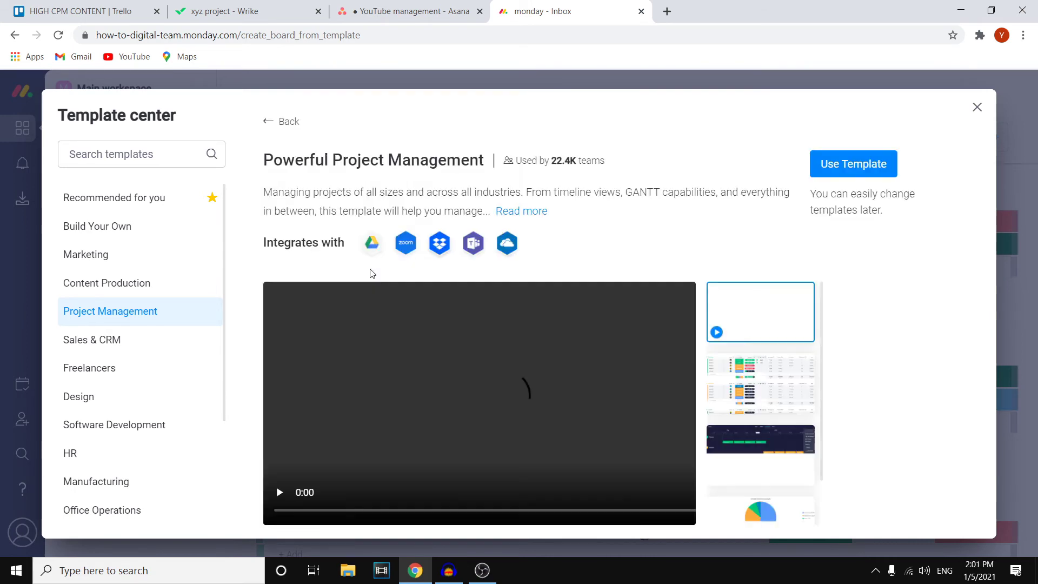
{"action": "left_click", "coordinate": [835, 167]}
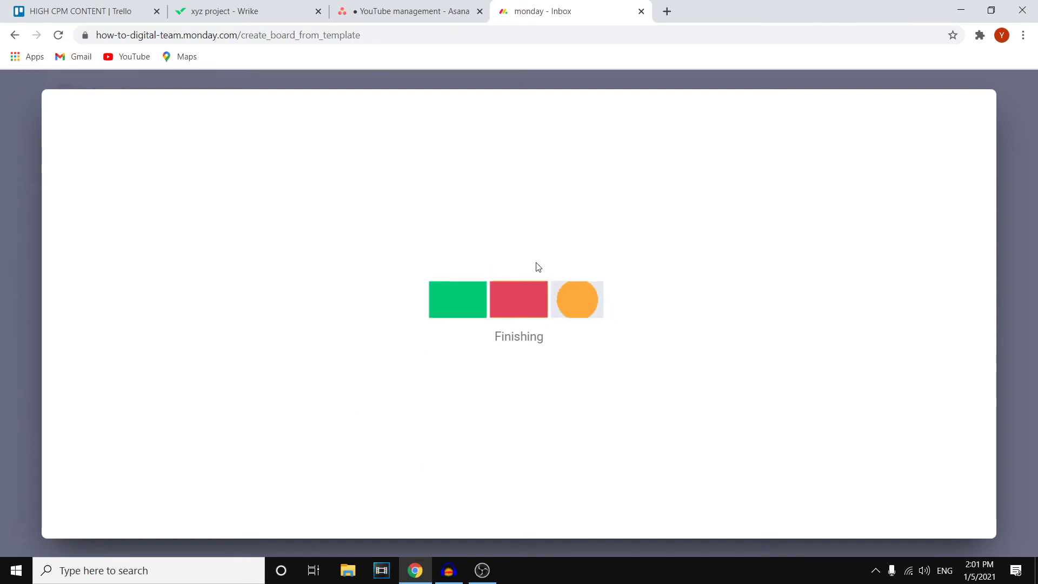
Look over the Asana YouTube management board and the Wrike xyz project board
{"action": "left_click", "coordinate": [378, 11]}
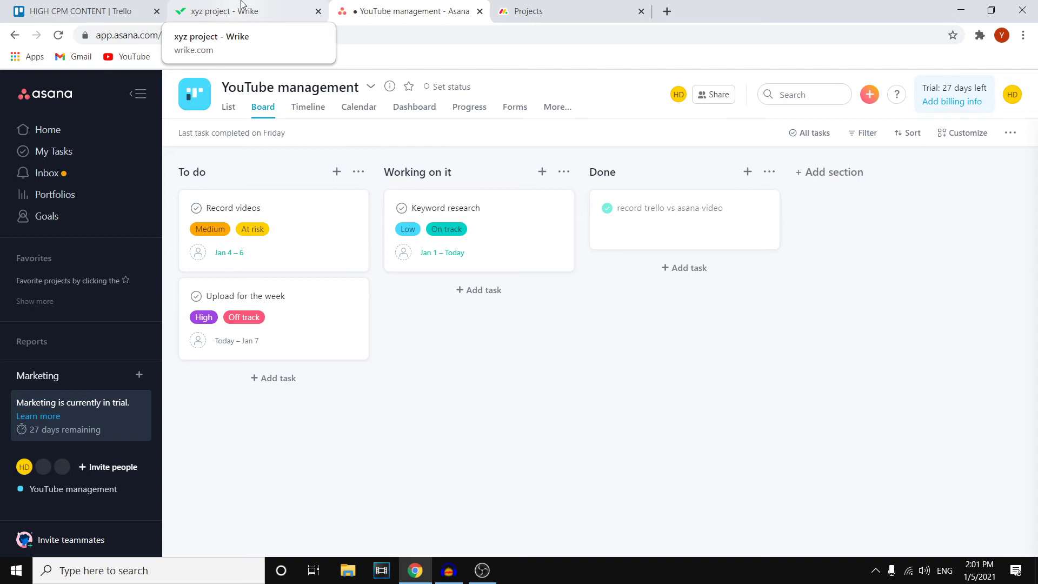
{"action": "left_click", "coordinate": [241, 6]}
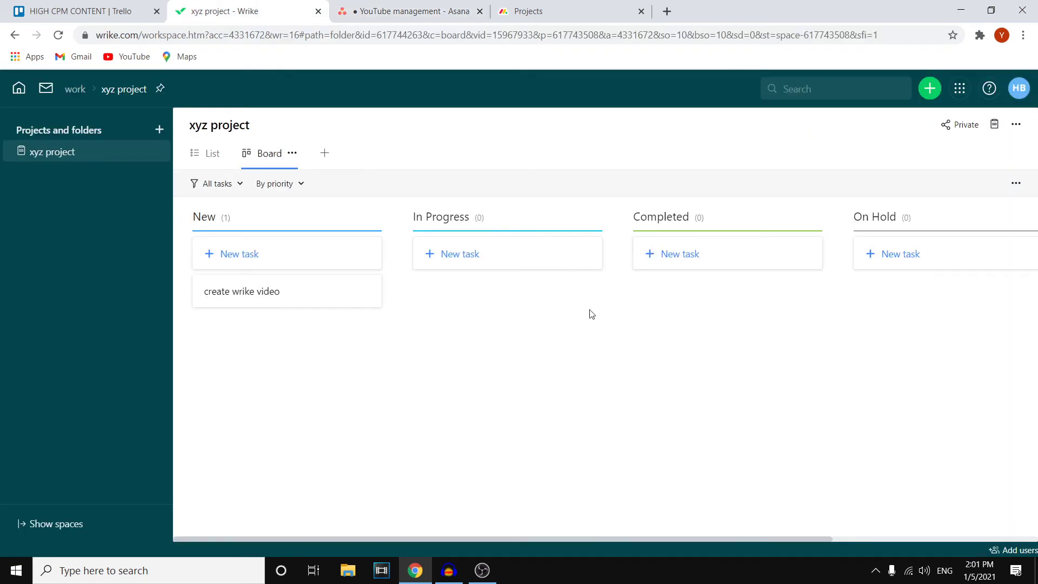
{"action": "left_click", "coordinate": [371, 8]}
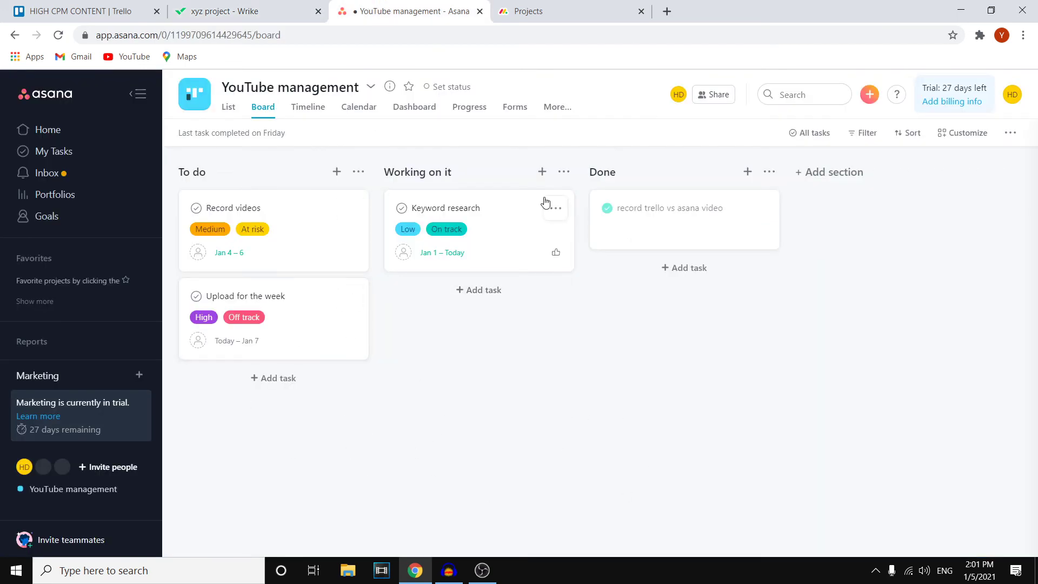
Close the welcome video popup on monday.com's new Projects board, comparing it with Asana
{"action": "left_click", "coordinate": [554, 11]}
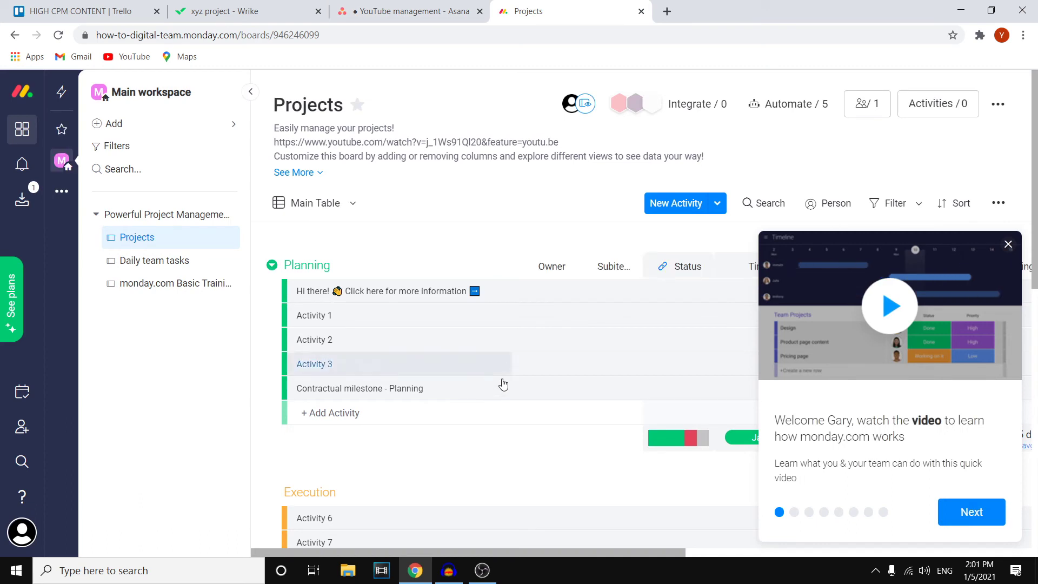
{"action": "left_click", "coordinate": [1007, 243]}
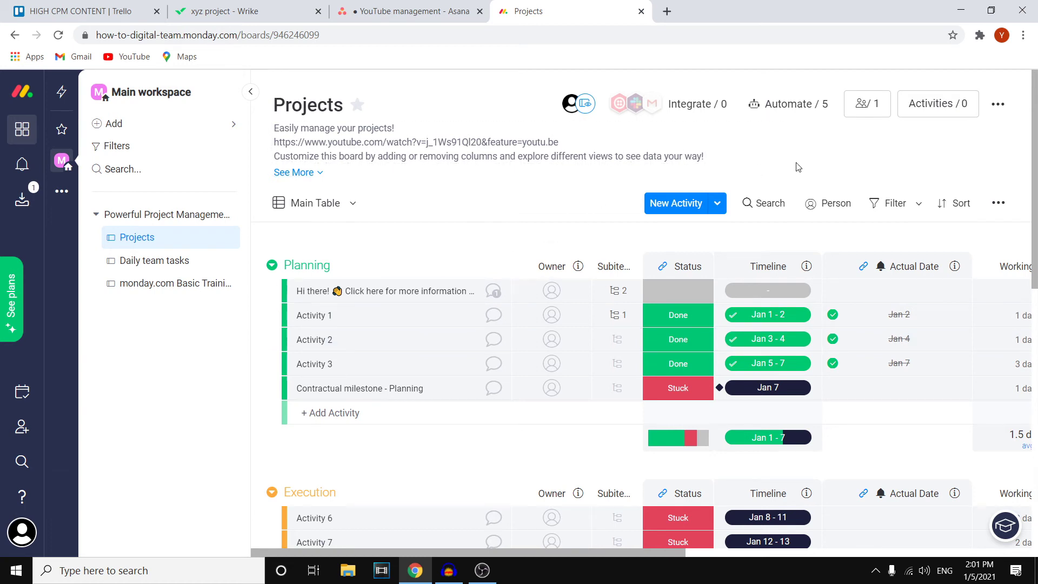
{"action": "left_click", "coordinate": [411, 11]}
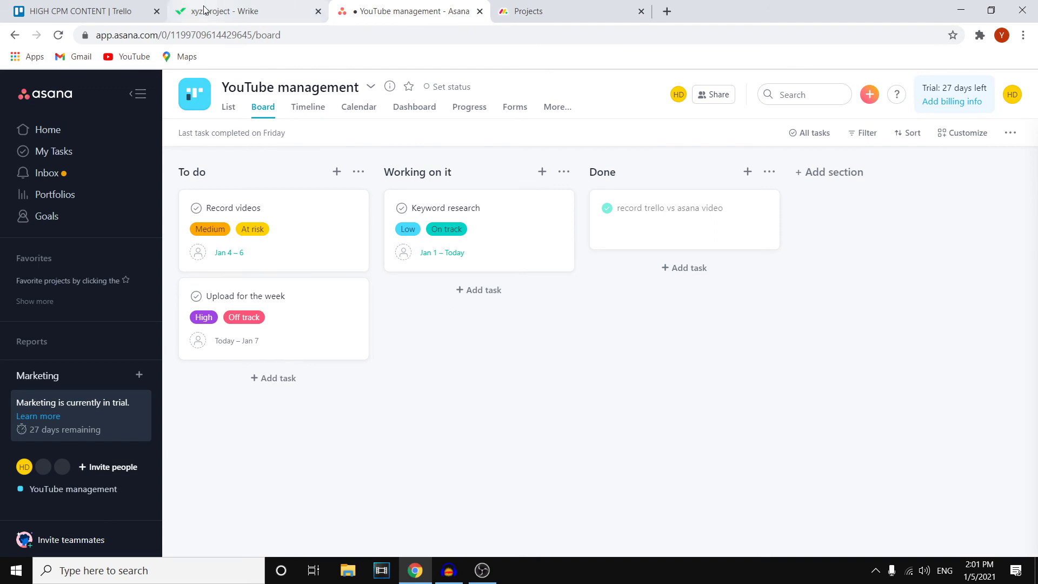
{"action": "left_click", "coordinate": [564, 7]}
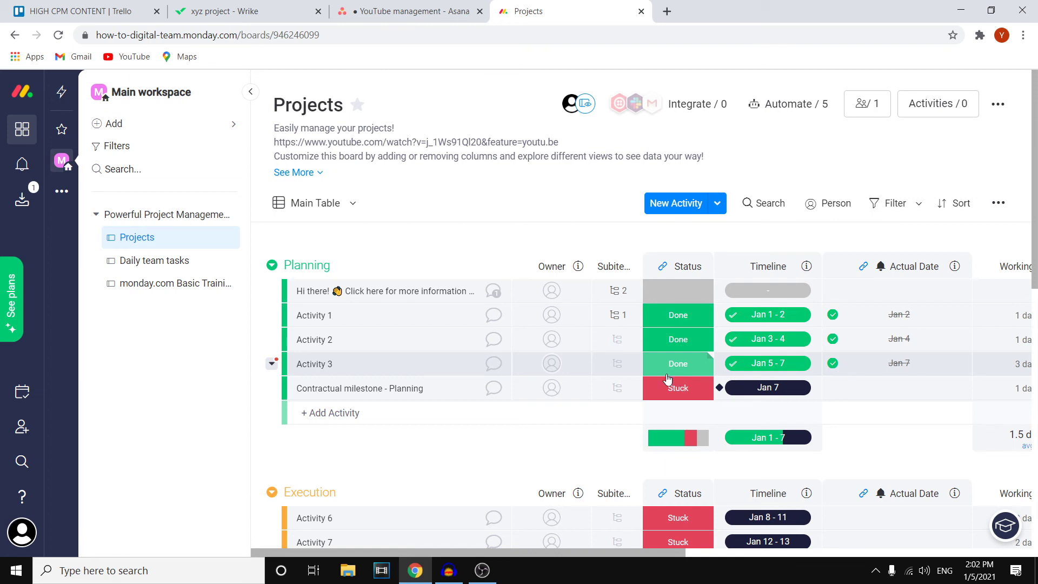
Mark the first Planning row Up Next, then scroll across the board's cost and effort columns
{"action": "scroll", "coordinate": [622, 373], "scroll_direction": "down", "scroll_amount": 2}
{"action": "scroll", "coordinate": [582, 361], "scroll_direction": "up", "scroll_amount": 2}
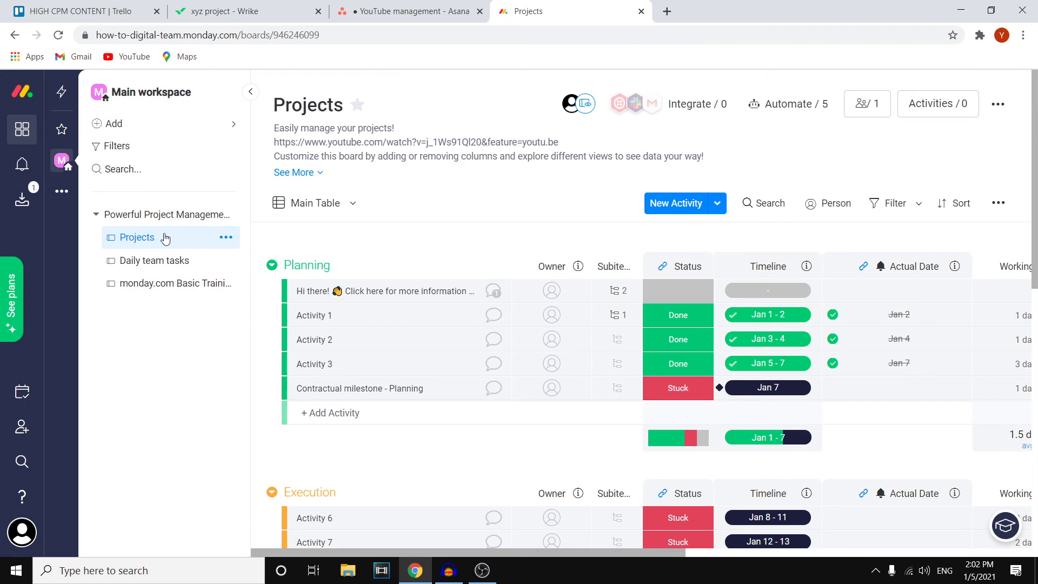
{"action": "scroll", "coordinate": [360, 281], "scroll_direction": "down", "scroll_amount": 2}
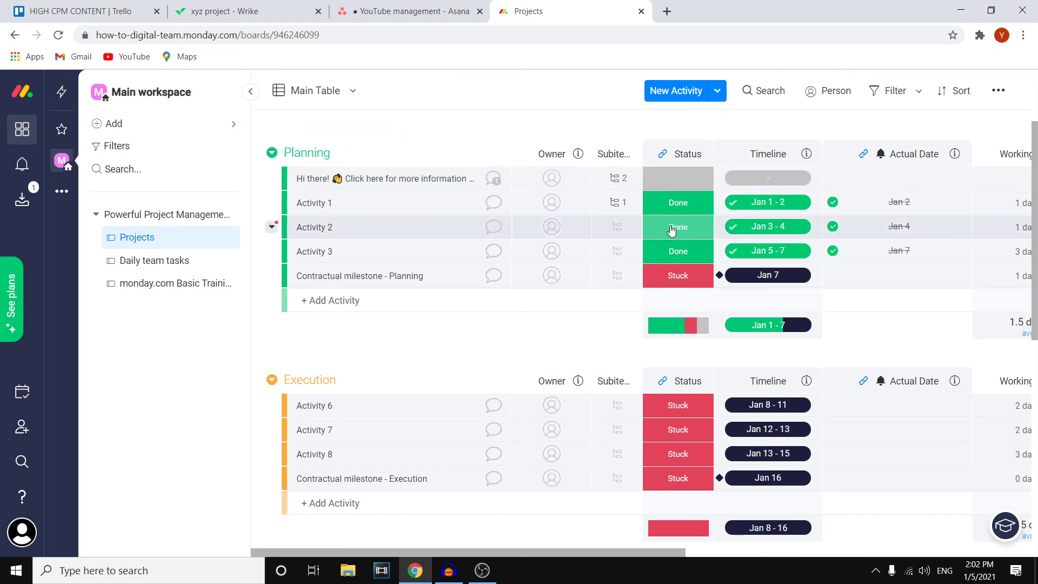
{"action": "left_click", "coordinate": [669, 178]}
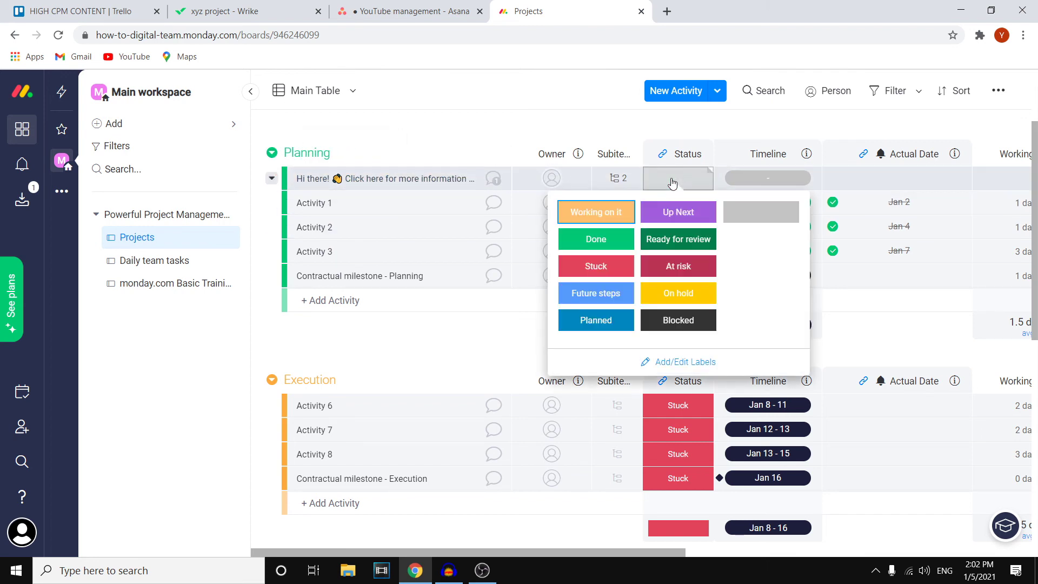
{"action": "left_click", "coordinate": [669, 212]}
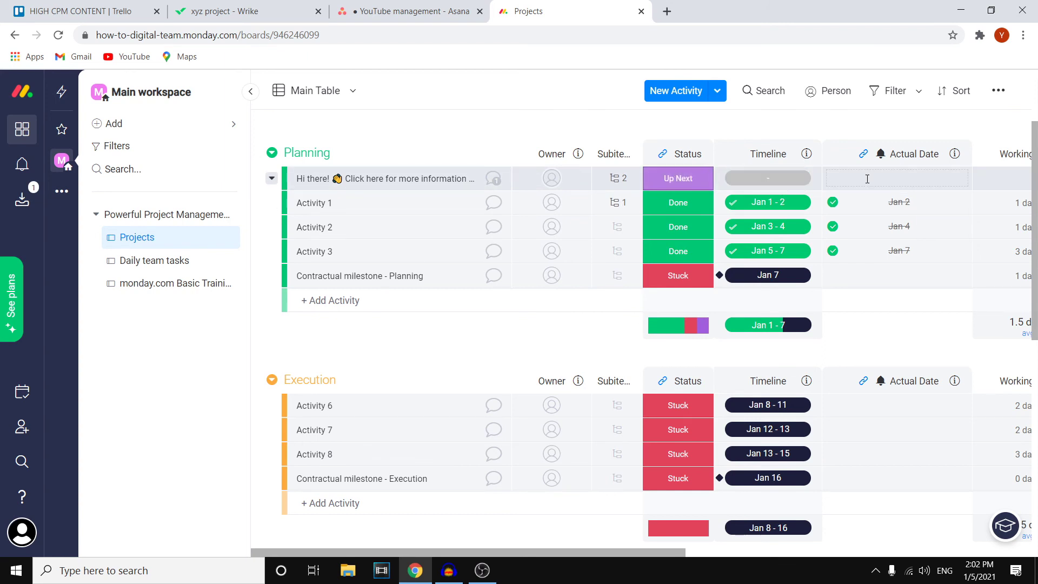
{"action": "scroll", "coordinate": [831, 525], "scroll_direction": "right", "scroll_amount": 5}
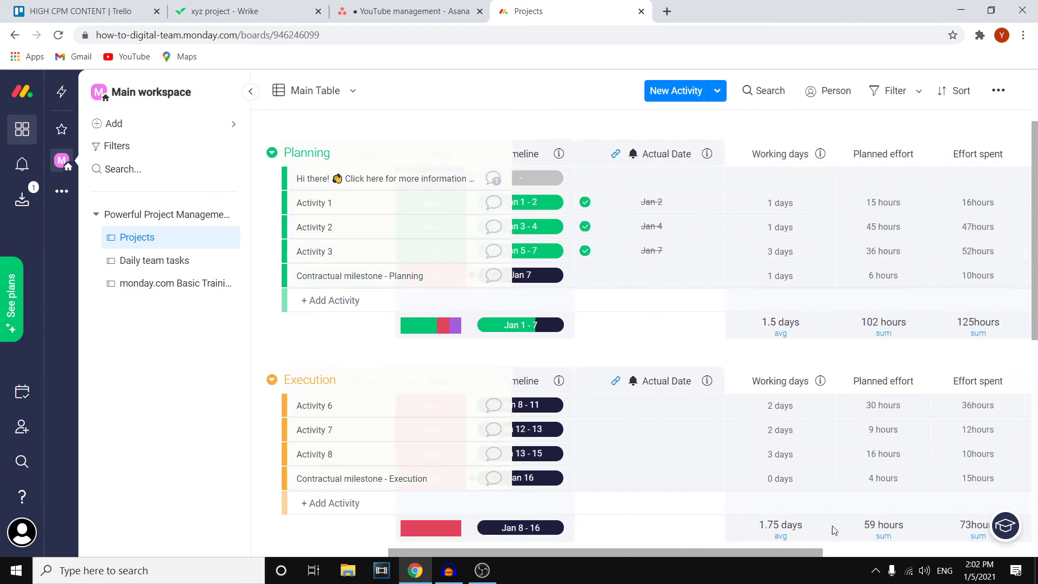
{"action": "scroll", "coordinate": [913, 527], "scroll_direction": "right", "scroll_amount": 5}
{"action": "scroll", "coordinate": [725, 500], "scroll_direction": "left", "scroll_amount": 10}
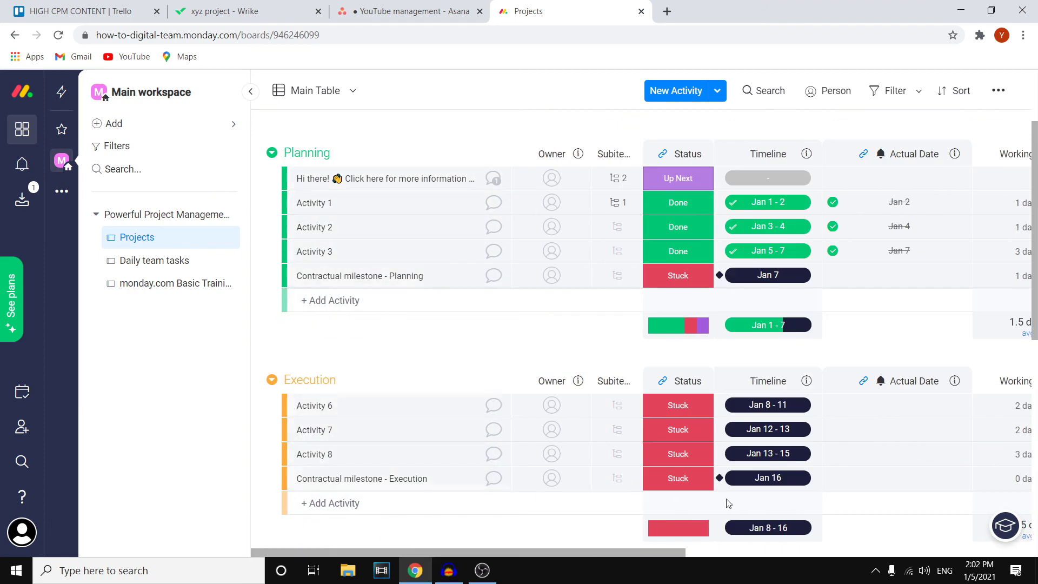
{"action": "scroll", "coordinate": [919, 514], "scroll_direction": "right", "scroll_amount": 10}
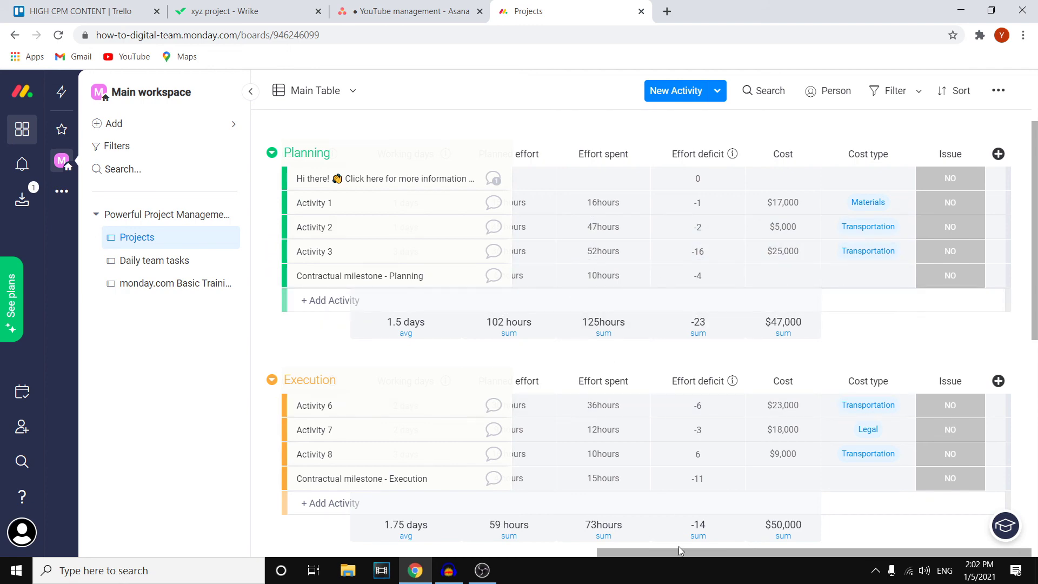
{"action": "left_click_drag", "start_coordinate": [672, 550], "coordinate": [131, 553]}
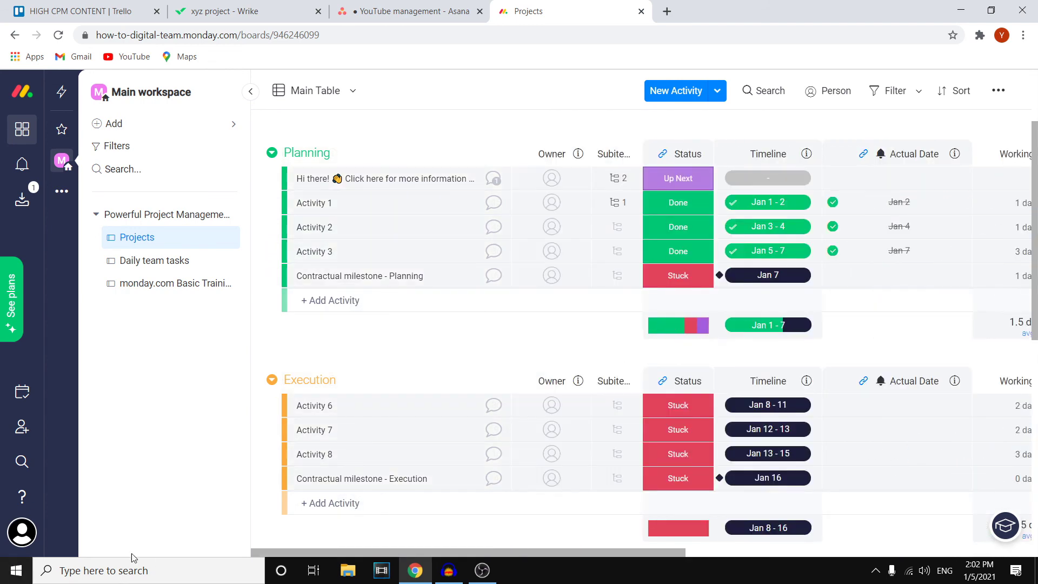
Add a 'pricing' section to Asana's YouTube management board, then return to Wrike's xyz project
{"action": "left_click", "coordinate": [377, 11]}
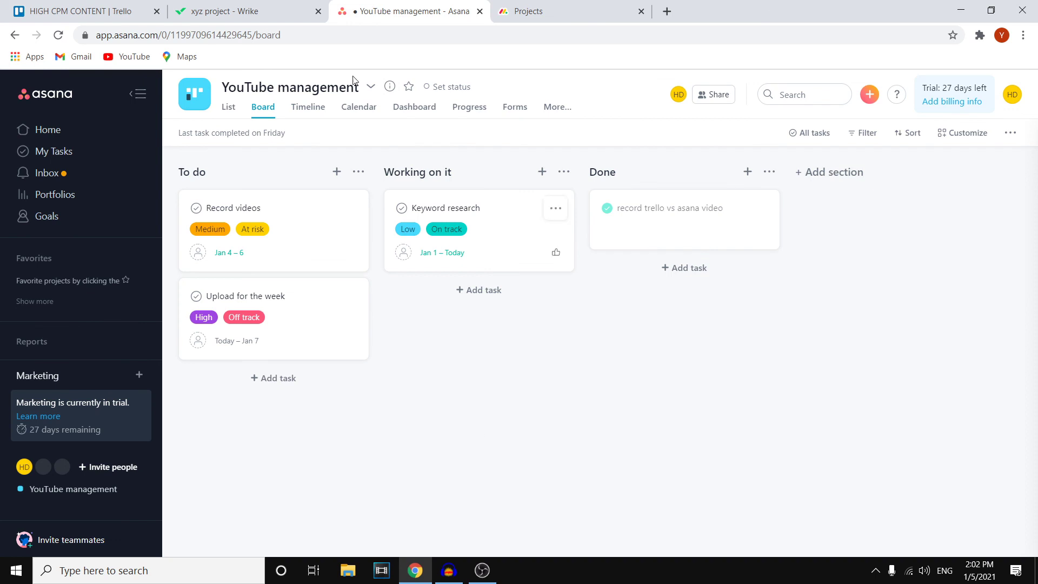
{"action": "left_click", "coordinate": [824, 179]}
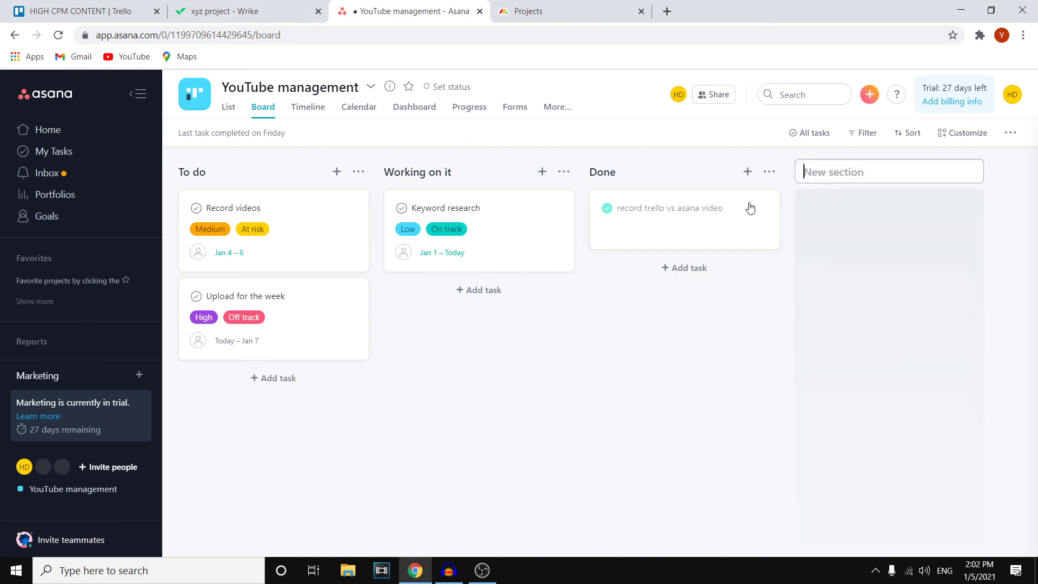
{"action": "type", "text": "pricing"}
{"action": "key", "text": "Return"}
{"action": "left_click", "coordinate": [274, 7]}
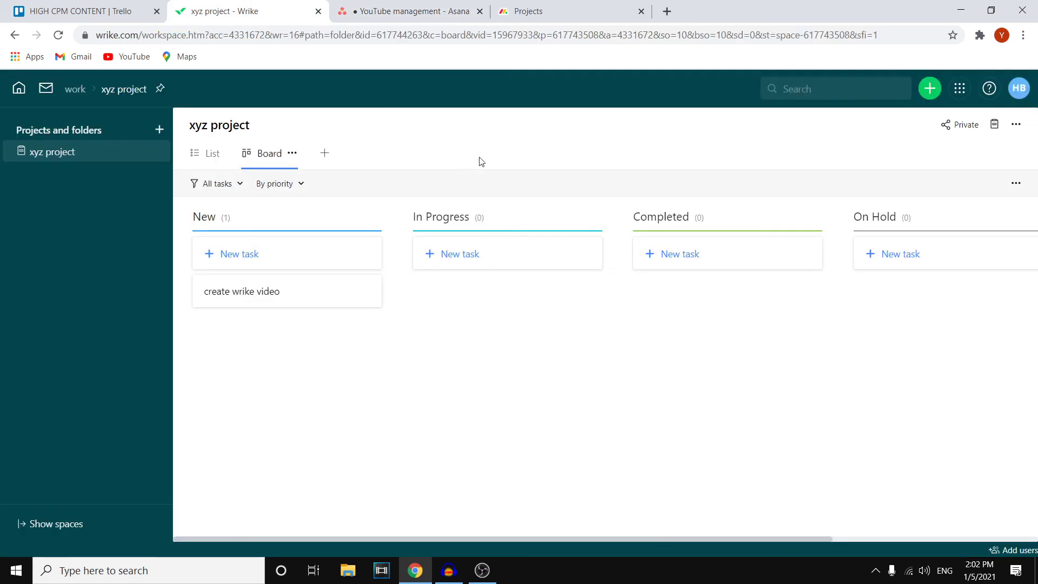